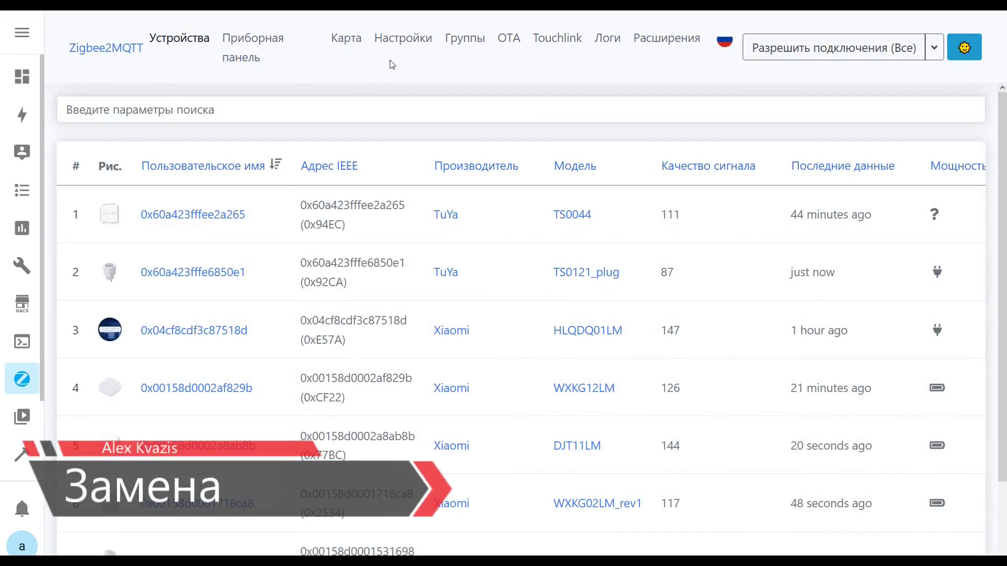
# Look up the coordinator version in the Zigbee2MQTT program information
pyautogui.click(400, 40)
pyautogui.click(309, 114)
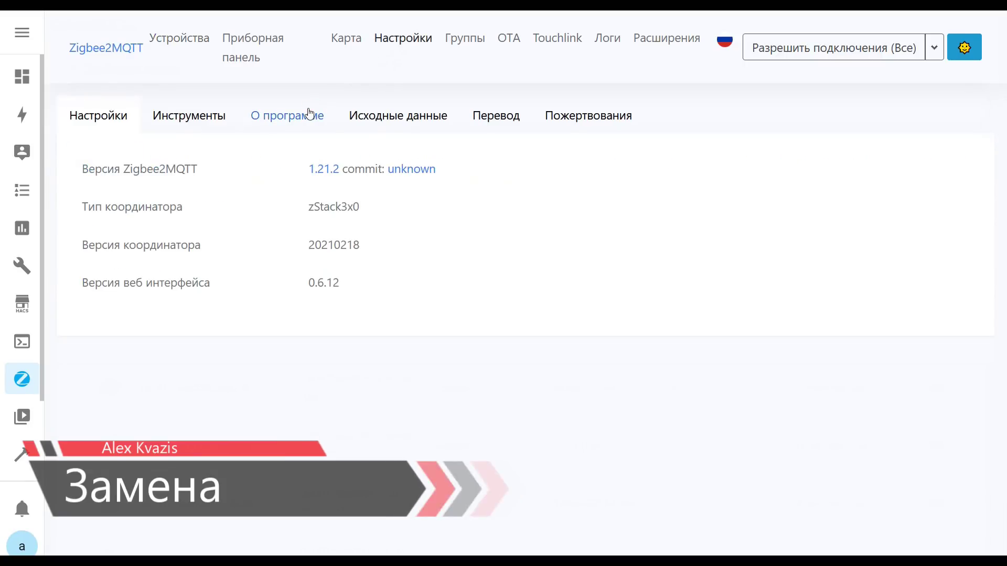
pyautogui.moveTo(309, 247); pyautogui.dragTo(364, 245)
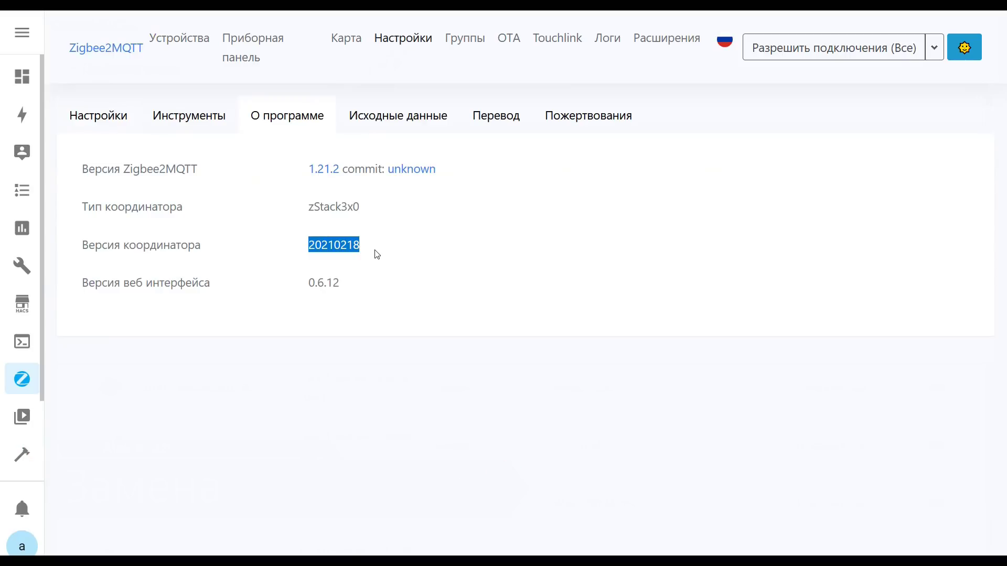
# Check in the device list when each Zigbee device last reported data
pyautogui.click(183, 46)
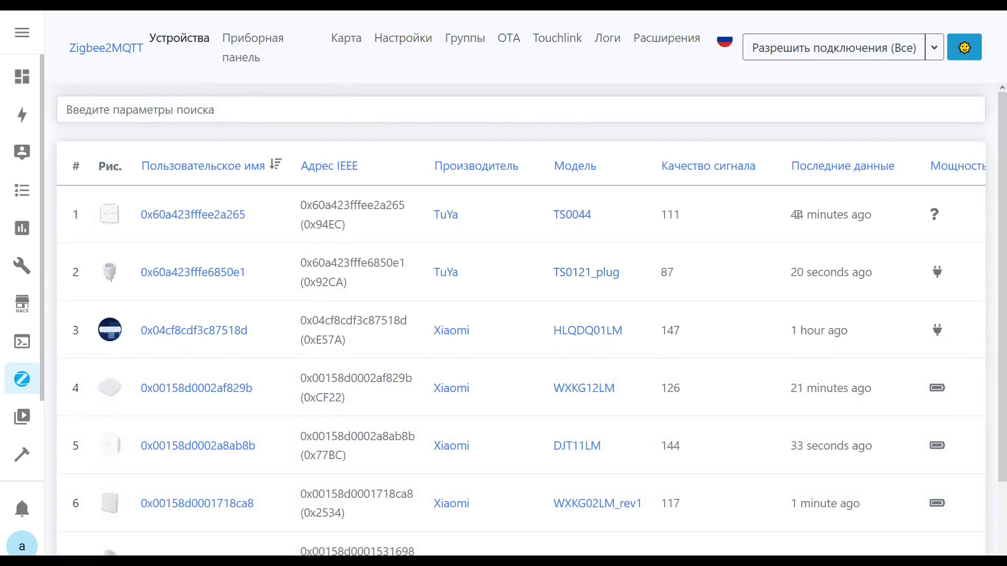
pyautogui.moveTo(799, 214); pyautogui.dragTo(845, 213)
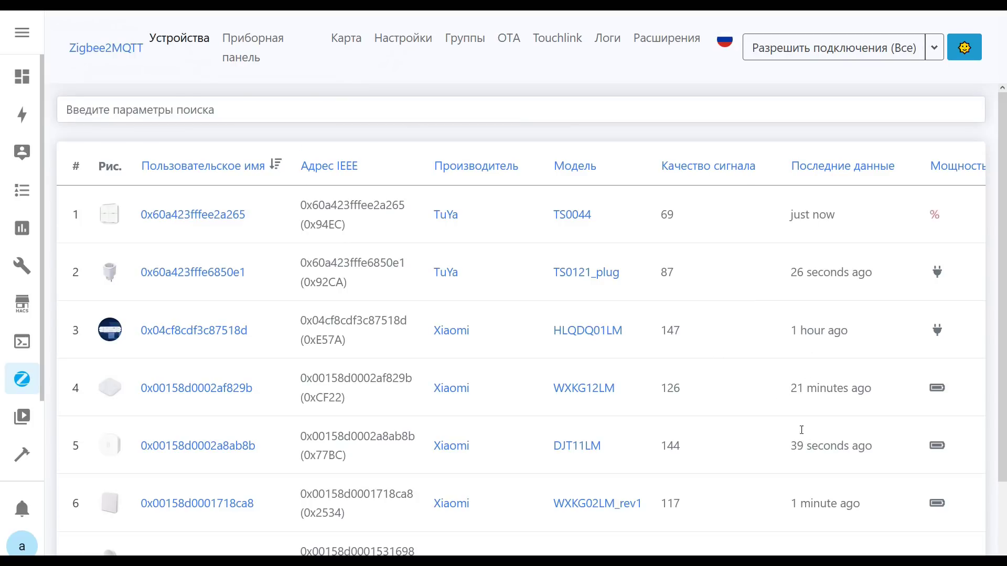
pyautogui.scroll(-2, 801, 430)
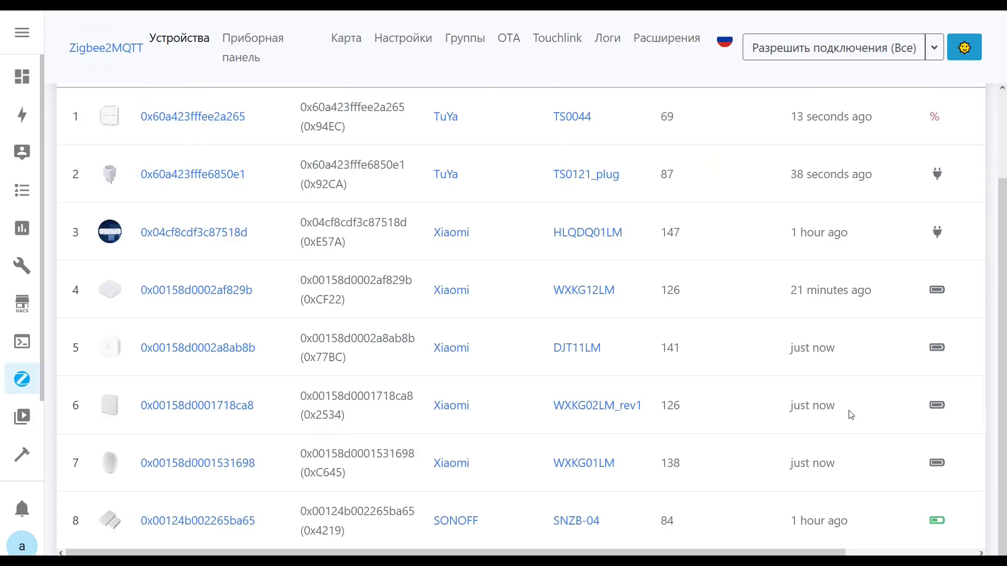
pyautogui.scroll(1, 856, 421)
pyautogui.scroll(3, 856, 422)
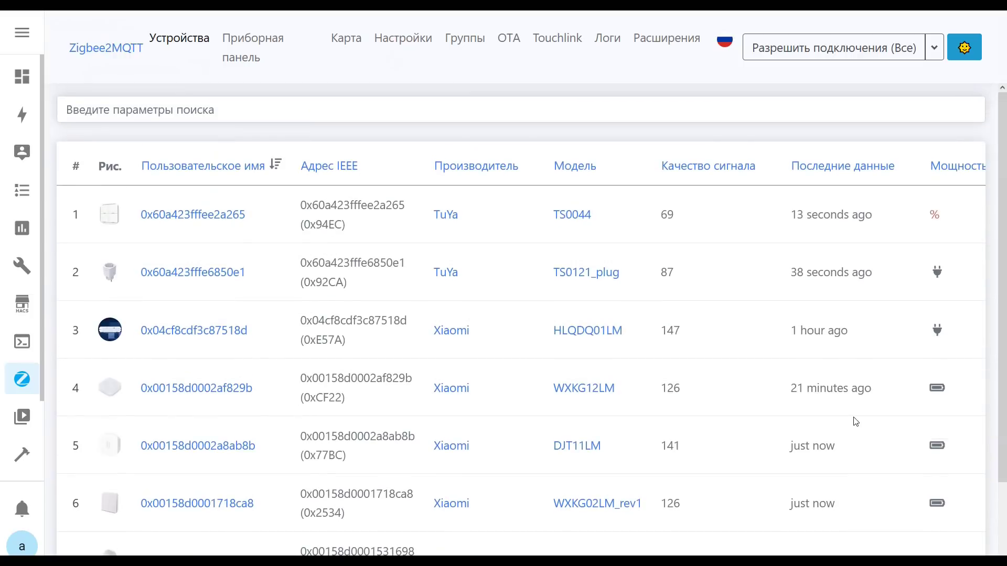
# Set the brightness of the Xiaomi HLQDQ01LM LED controller to 26 and switch the light off
pyautogui.click(206, 335)
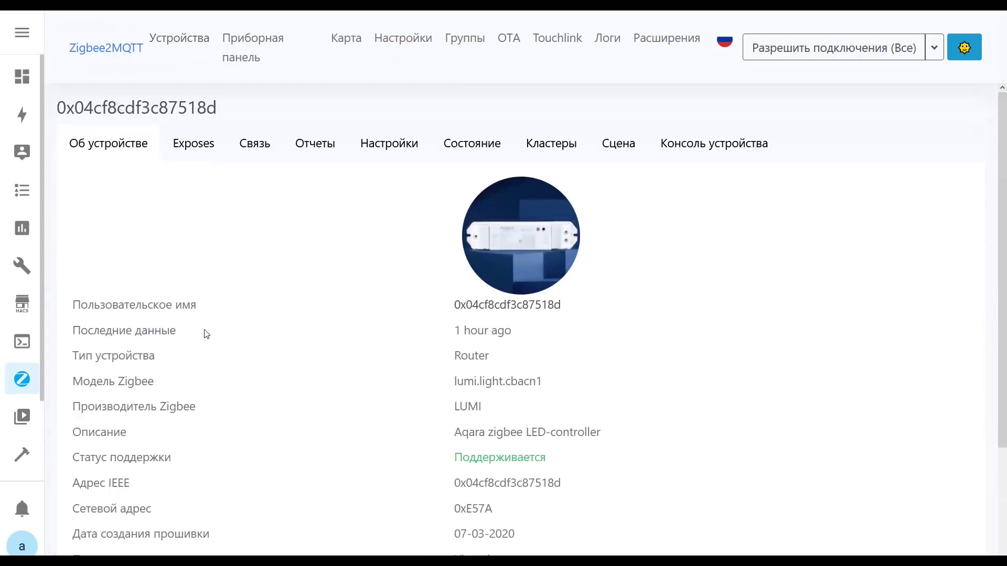
pyautogui.click(202, 149)
pyautogui.click(544, 254)
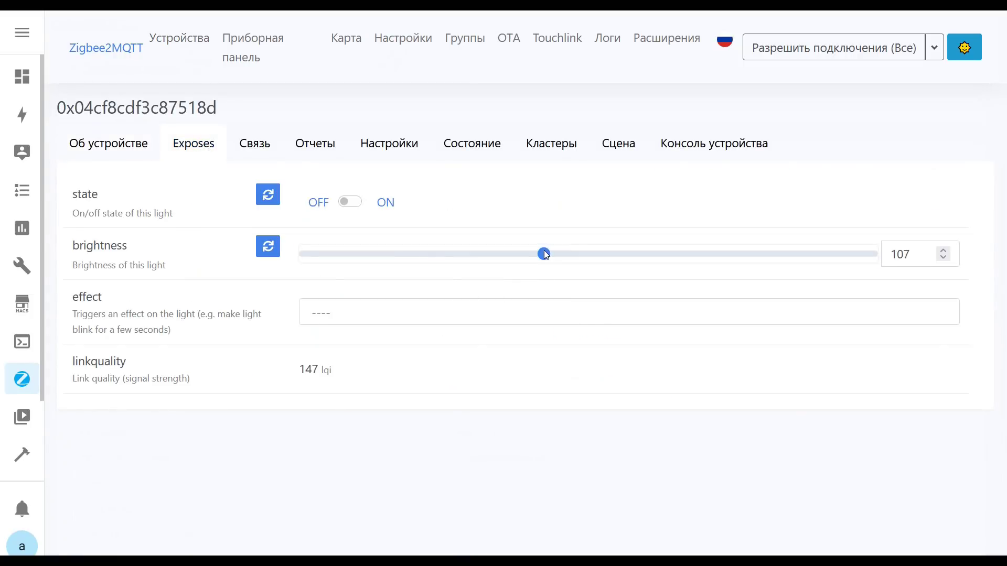
pyautogui.click(364, 254)
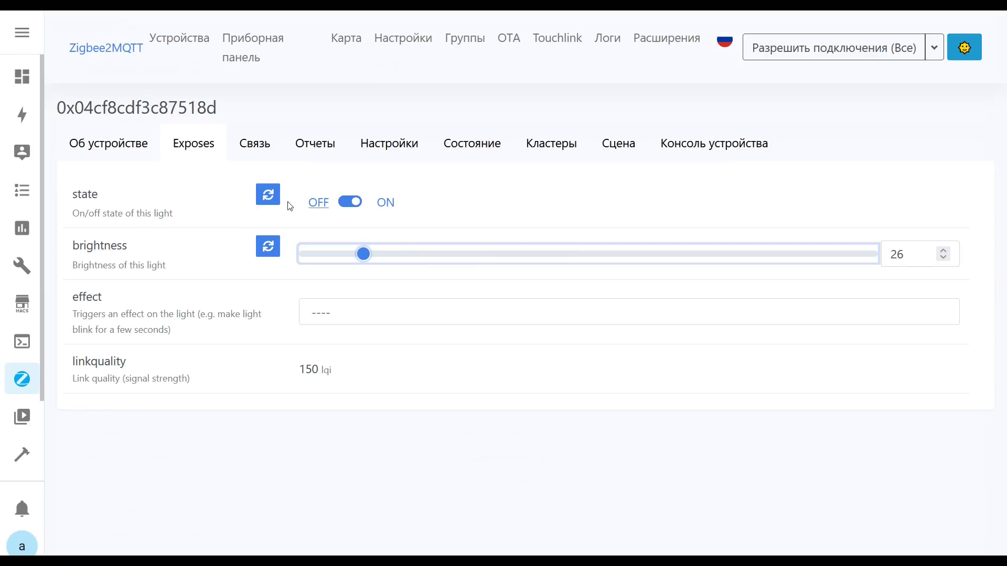
pyautogui.click(316, 207)
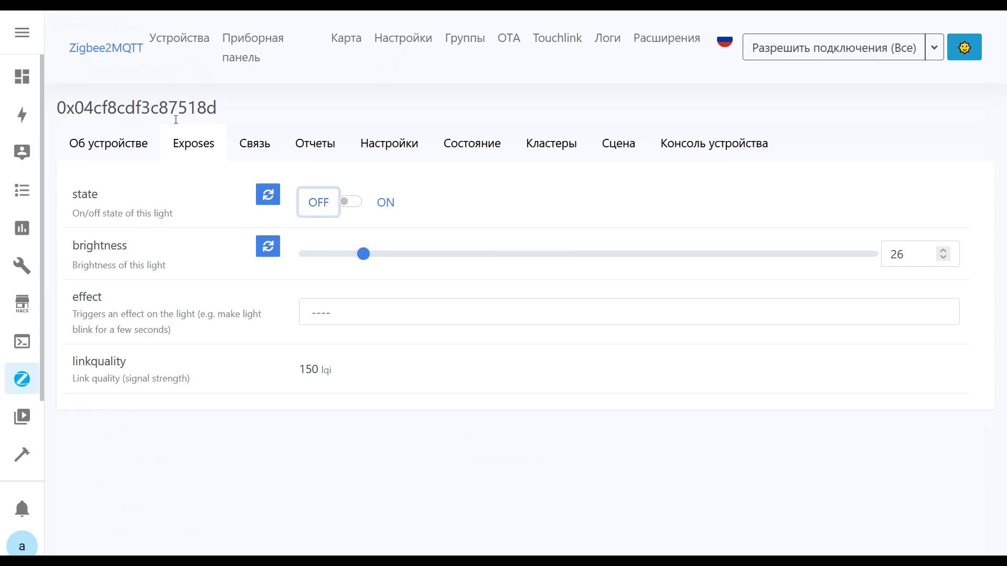
# Inspect the exposed state and power readings of the TuYa TS0121_plug, and return to the device list
pyautogui.click(186, 44)
pyautogui.click(182, 270)
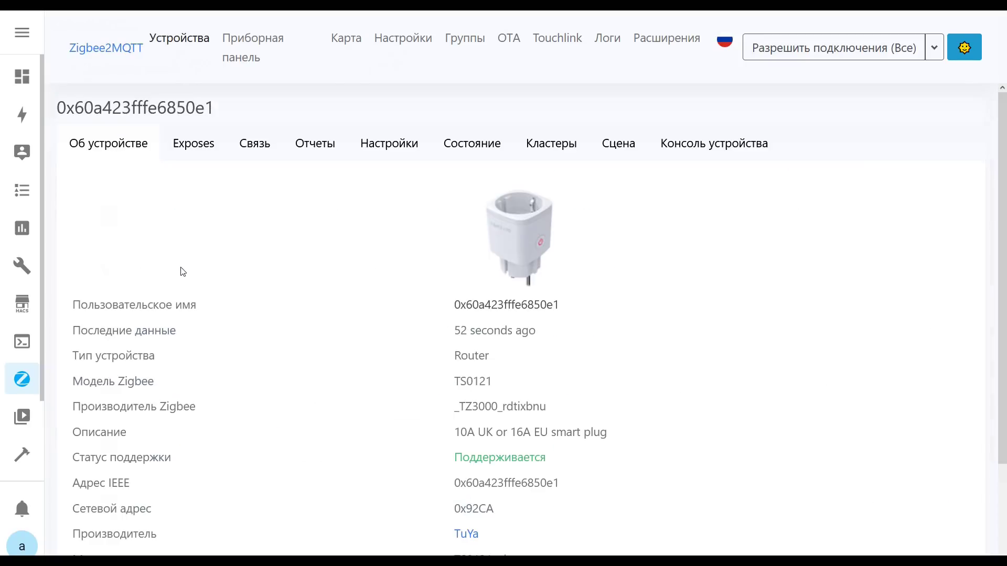
pyautogui.click(207, 143)
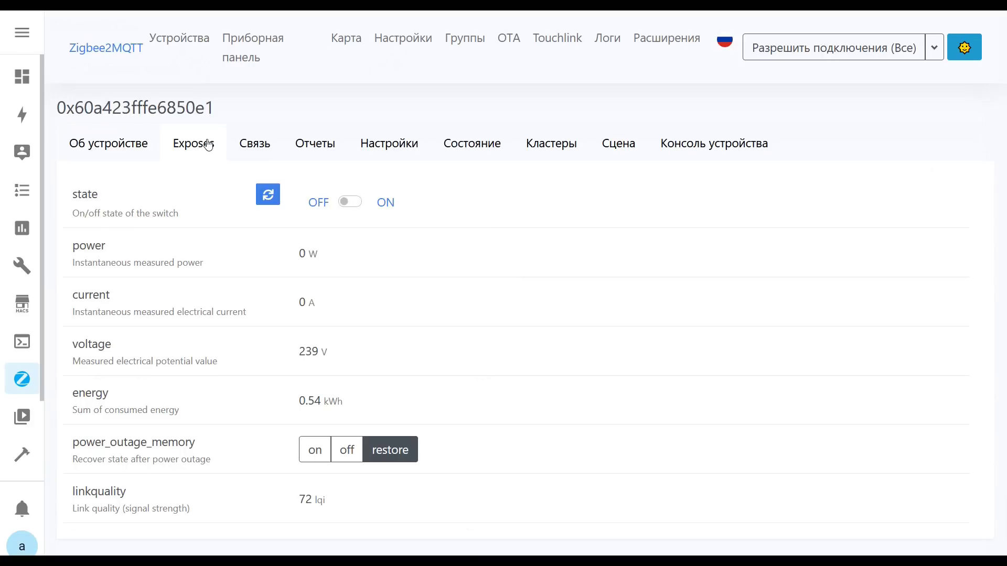
pyautogui.click(183, 38)
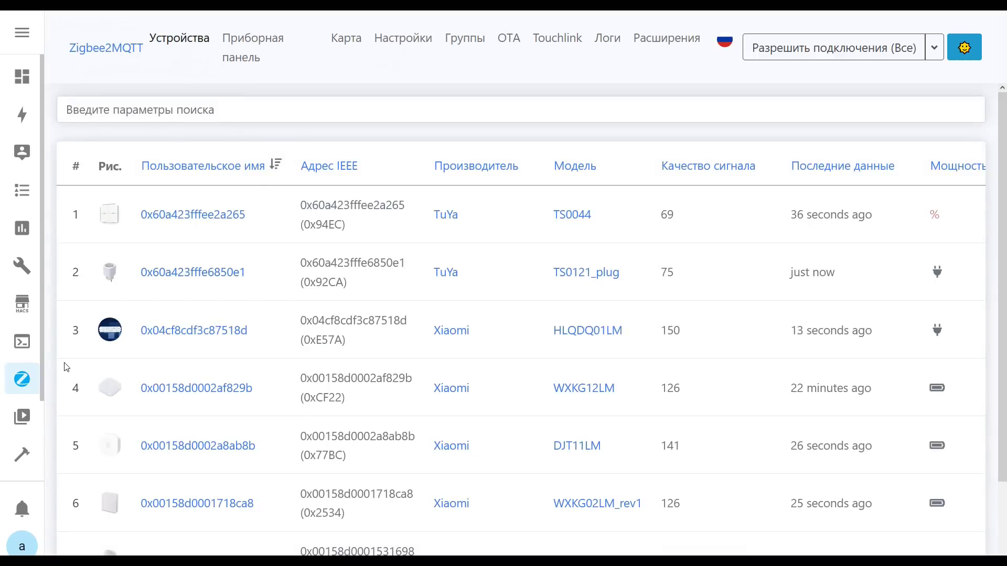
# Open the Zigbee2mqtt add-on in Home Assistant's Supervisor and stop it
pyautogui.scroll(-2, 13, 359)
pyautogui.click(22, 415)
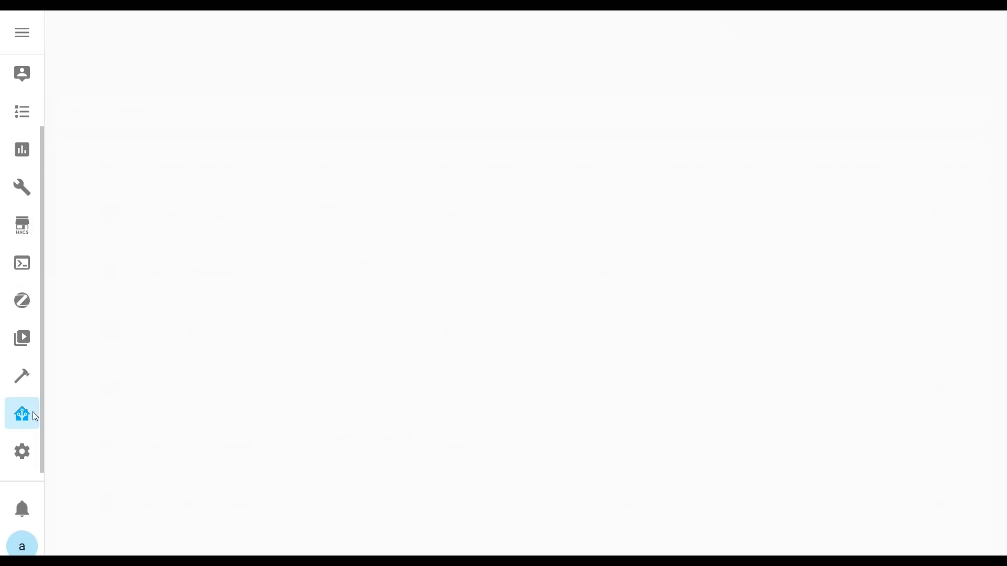
pyautogui.click(625, 234)
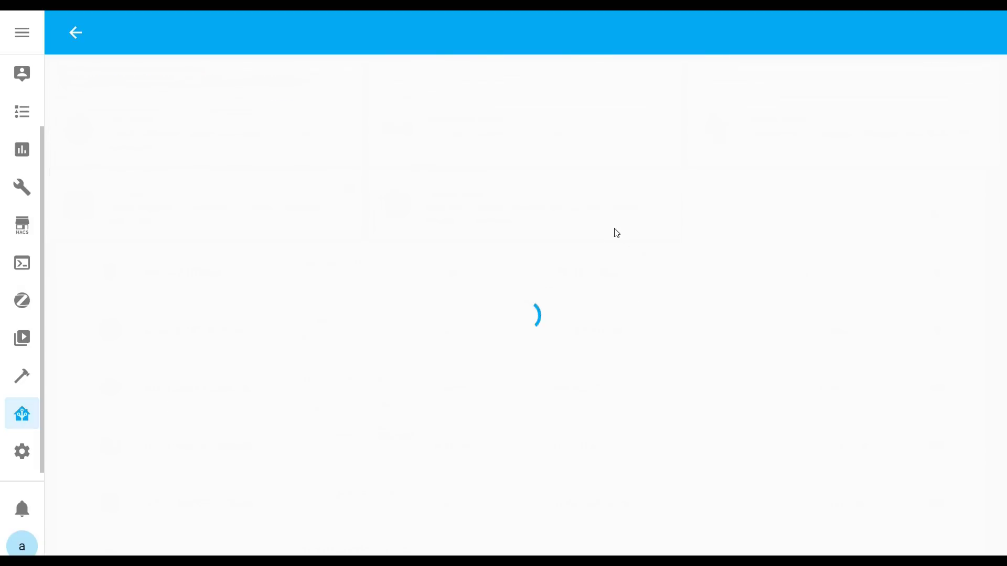
pyautogui.click(189, 501)
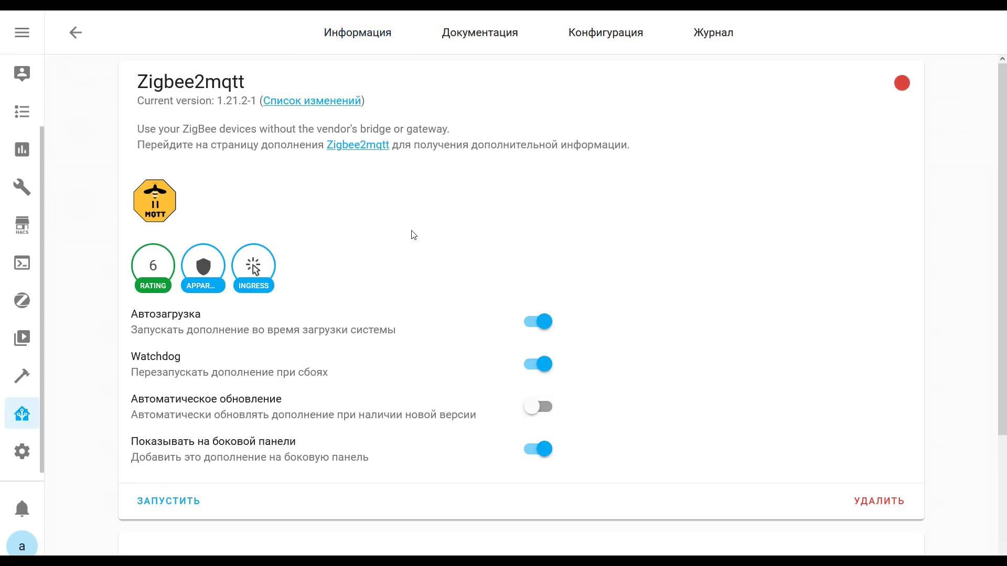
# Set the serial port in the add-on configuration to "tcp://192.168.0.3:6638" and save the parameters
pyautogui.click(583, 38)
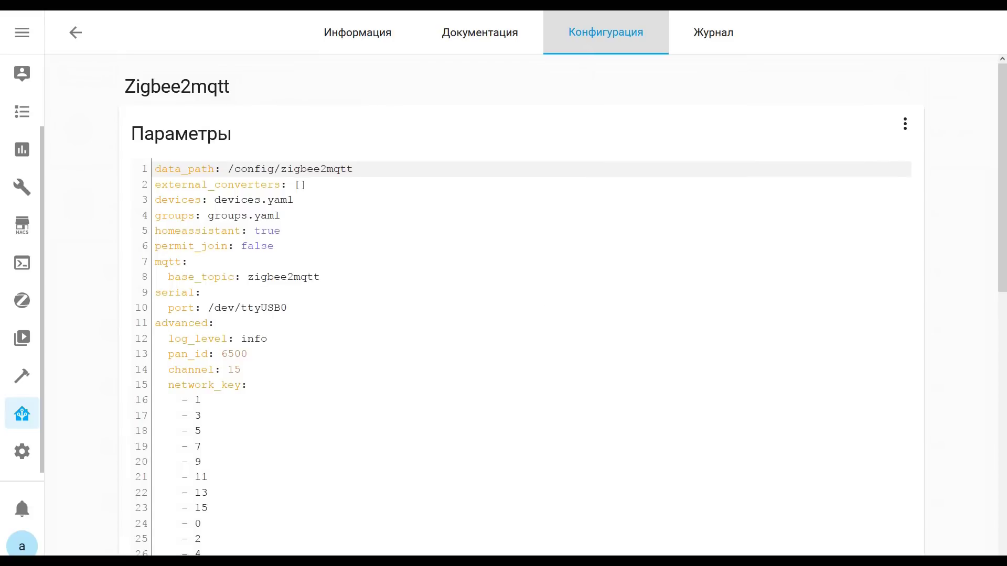
pyautogui.moveTo(208, 308); pyautogui.dragTo(303, 315)
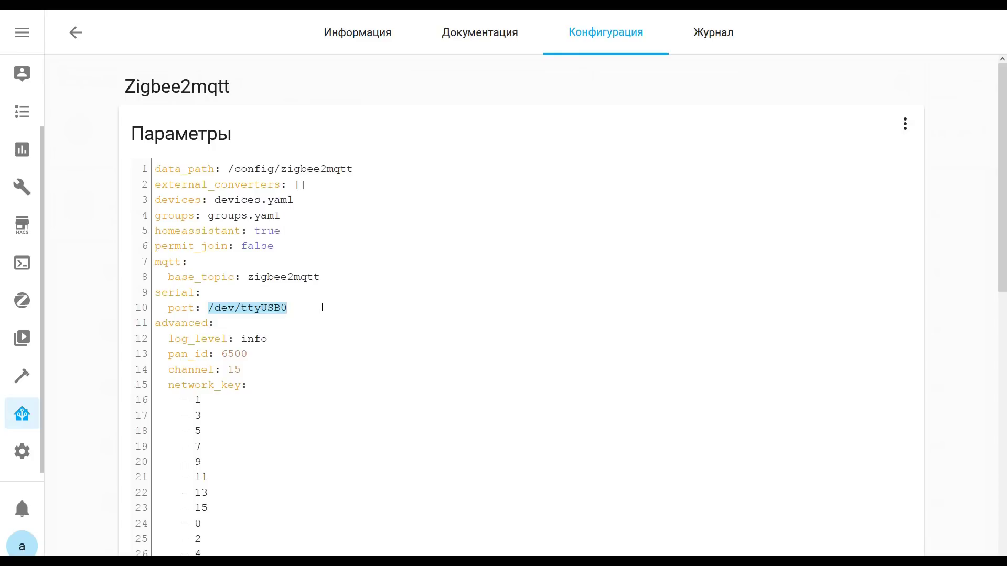
pyautogui.write('"tcp://192.168.0.3:6638"')
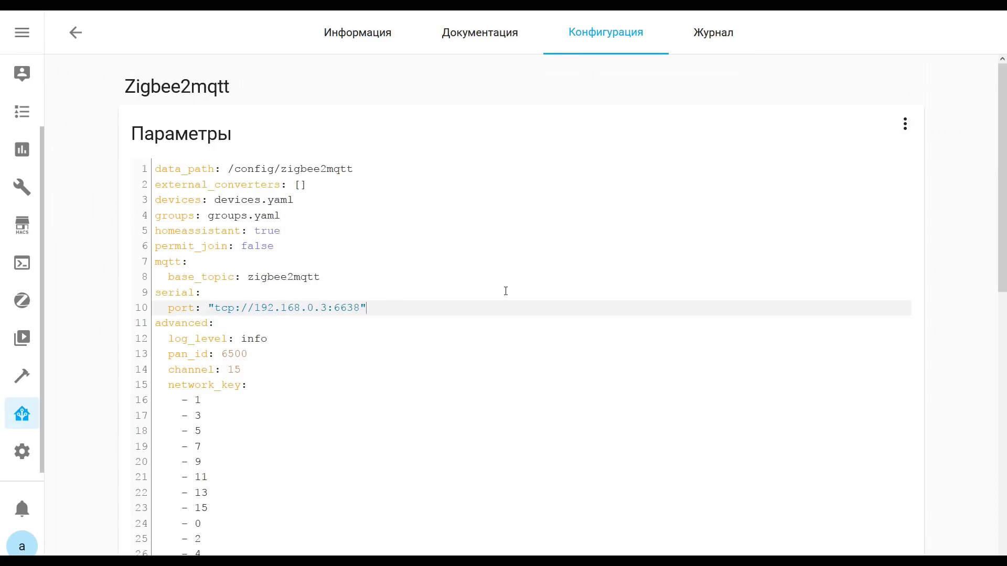
pyautogui.scroll(-9, 506, 291)
pyautogui.click(857, 470)
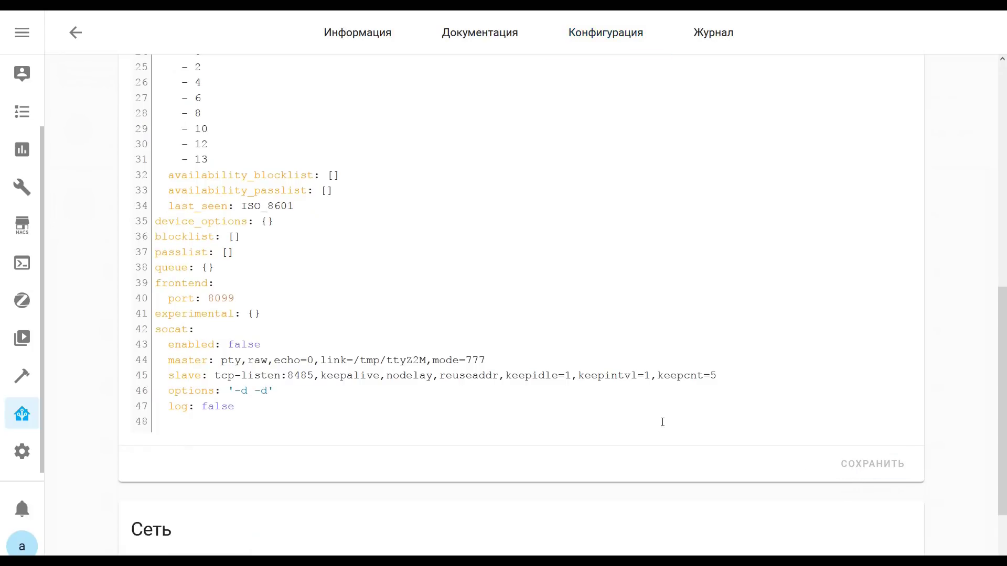
# Check the saved serial port and start the Zigbee2mqtt add-on
pyautogui.scroll(10, 439, 270)
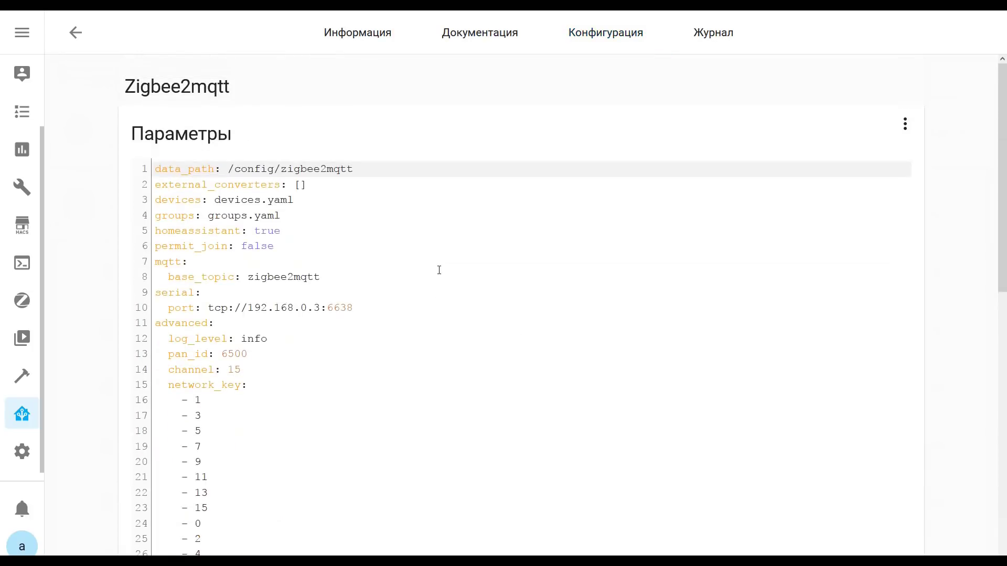
pyautogui.click(355, 43)
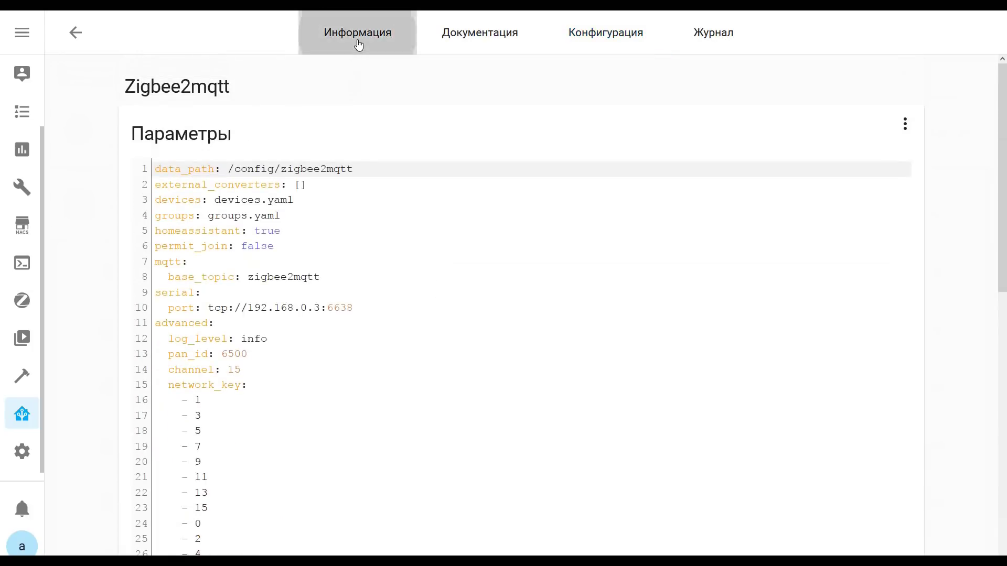
pyautogui.click(183, 502)
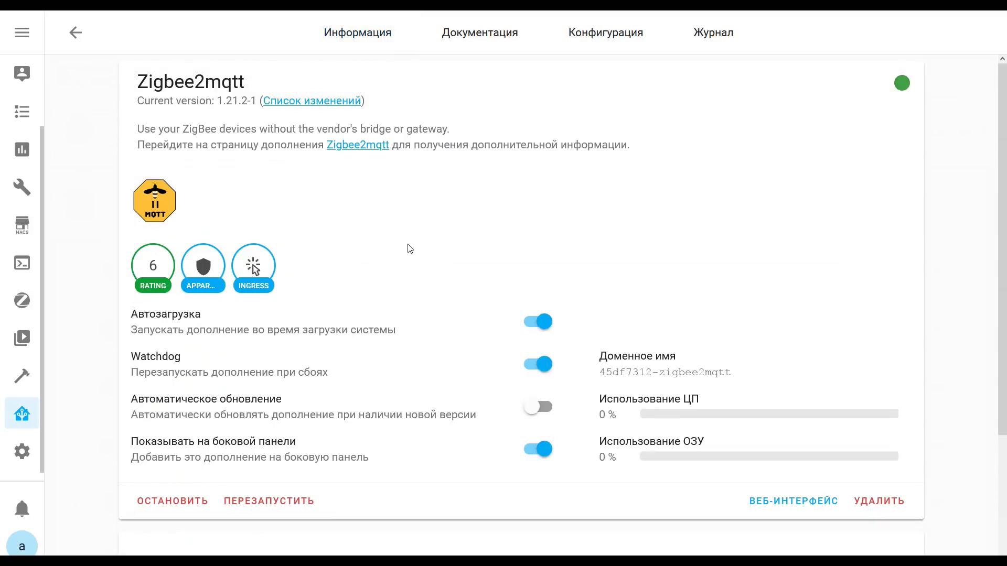
# Follow the Zigbee2mqtt add-on's startup in its log, refreshing it repeatedly
pyautogui.click(713, 38)
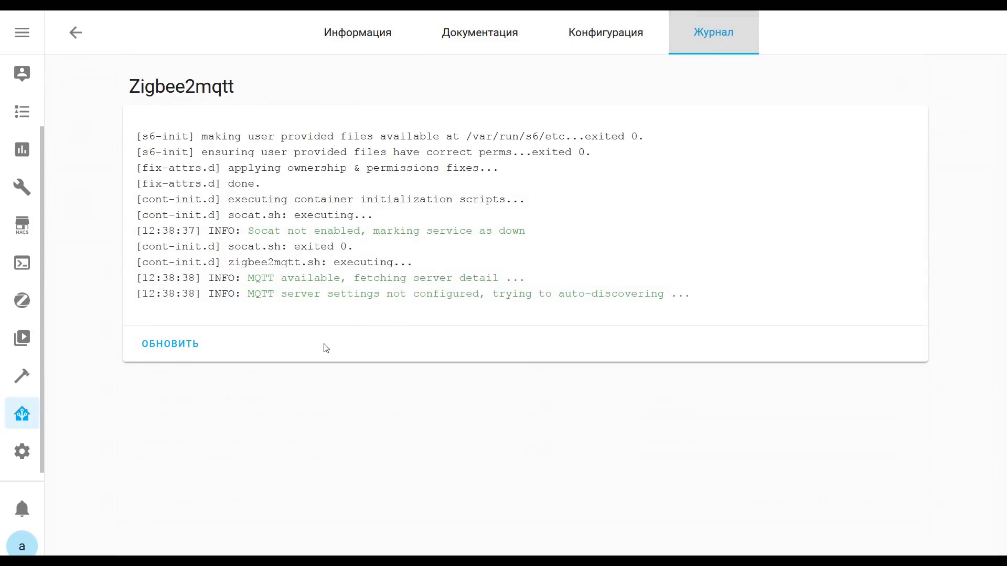
pyautogui.click(157, 344)
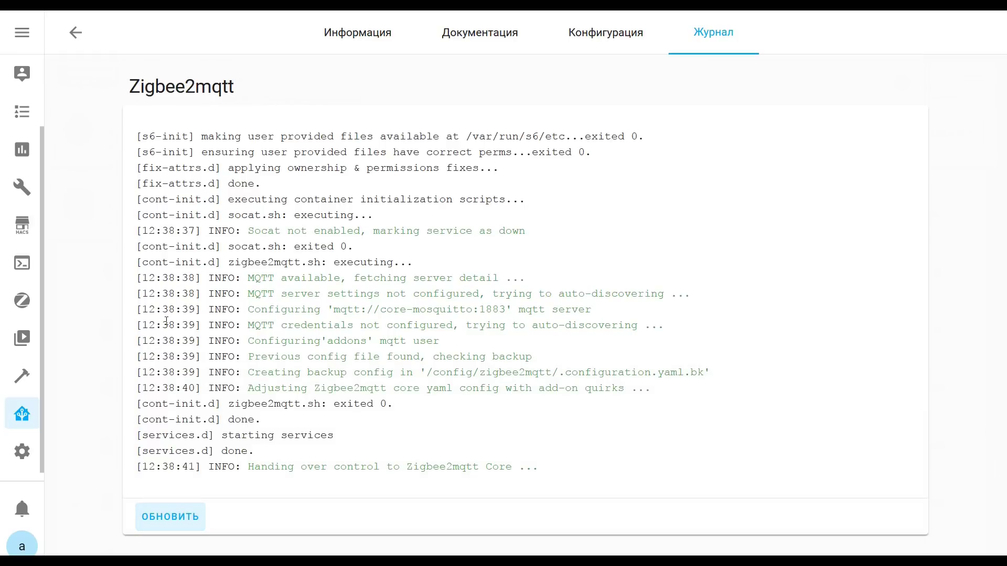
pyautogui.click(176, 519)
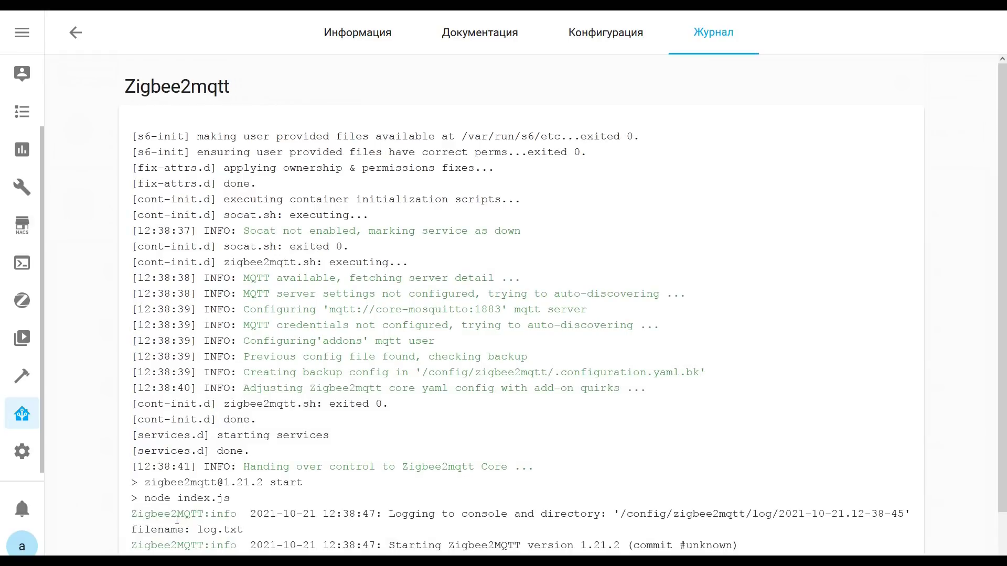
pyautogui.scroll(-1, 227, 361)
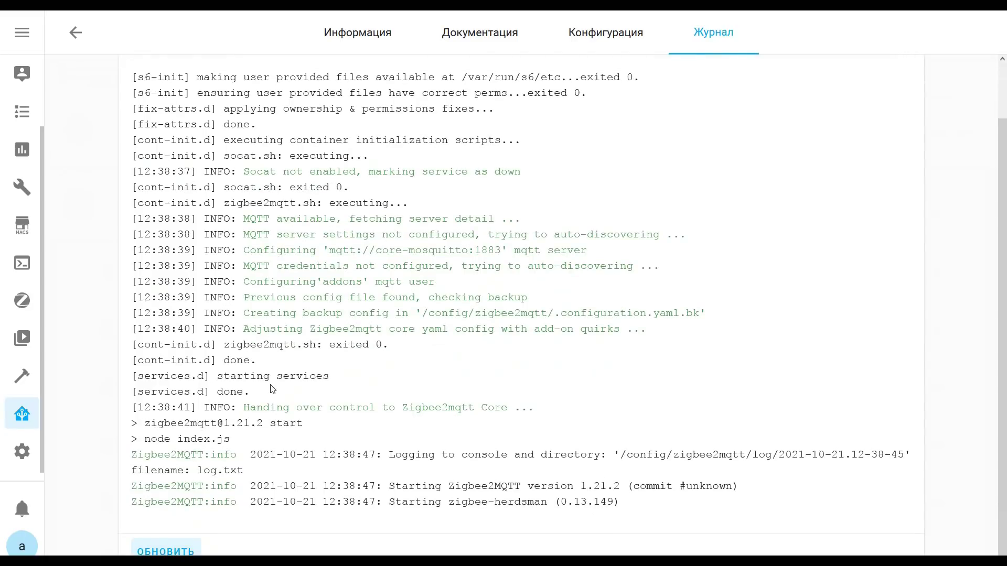
pyautogui.click(171, 552)
pyautogui.click(184, 552)
pyautogui.click(184, 552)
pyautogui.click(160, 552)
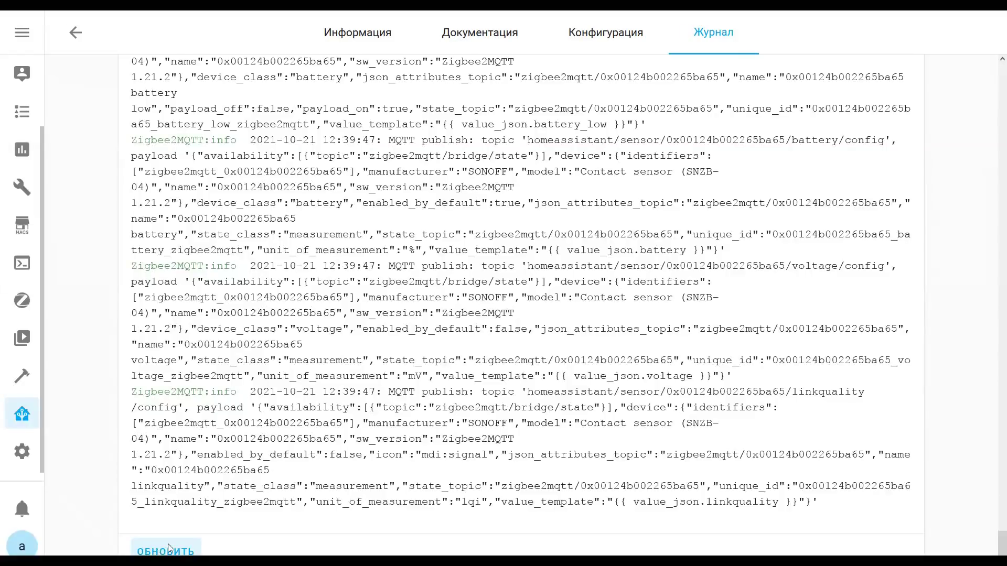
# Open the TuYa TS0121_plug's exposed controls in Zigbee2MQTT and switch its state to OFF
pyautogui.click(22, 301)
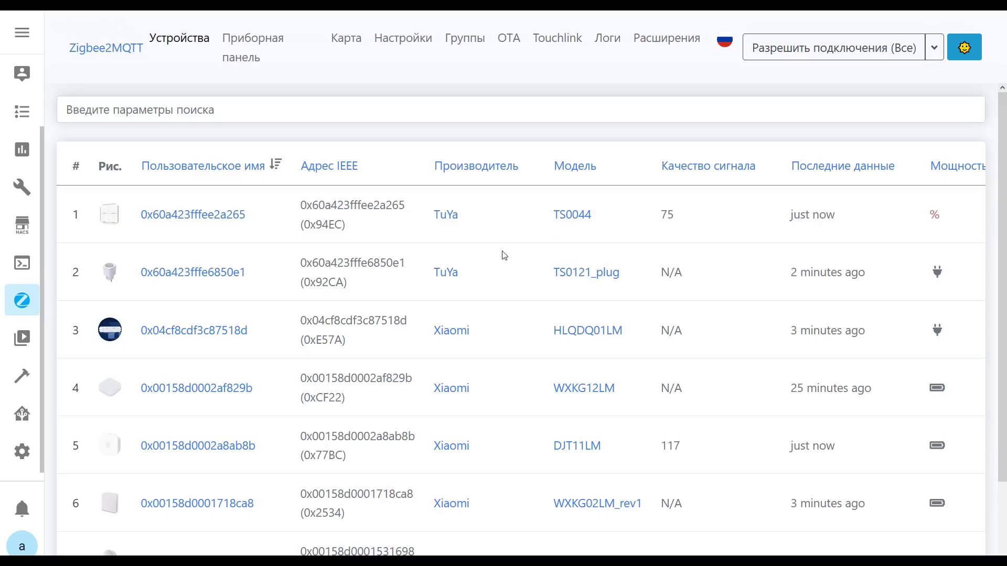
pyautogui.click(210, 272)
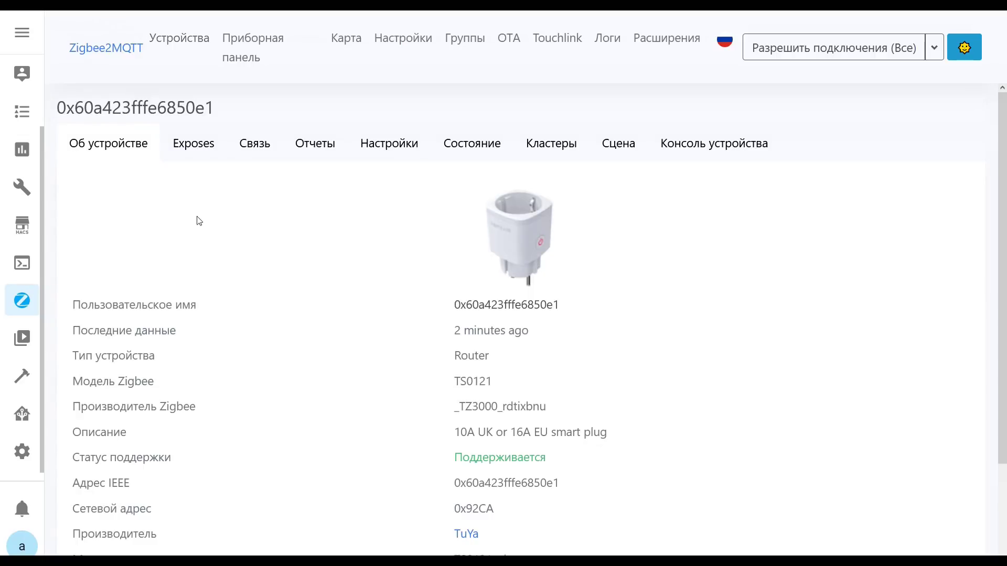
pyautogui.click(203, 150)
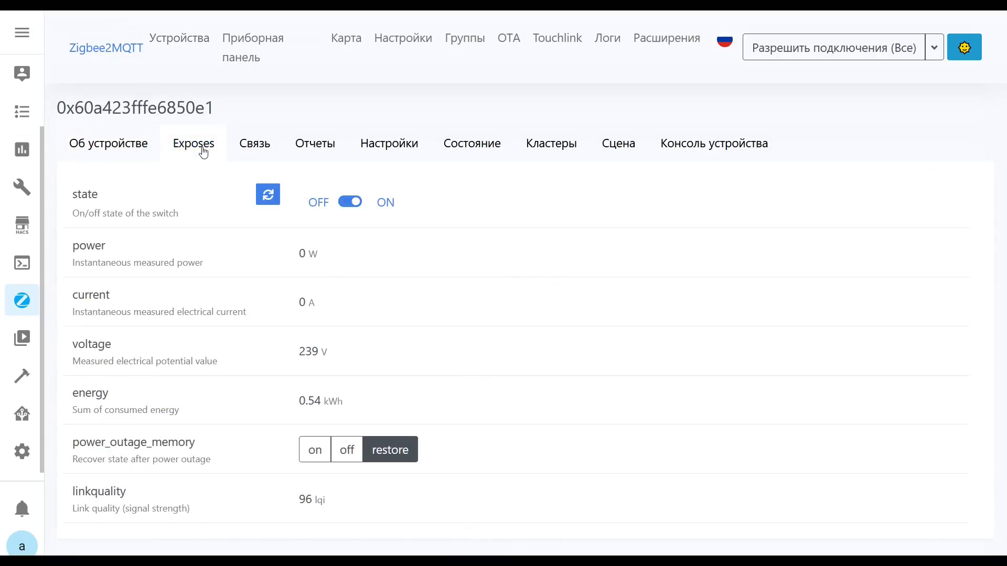
pyautogui.click(323, 204)
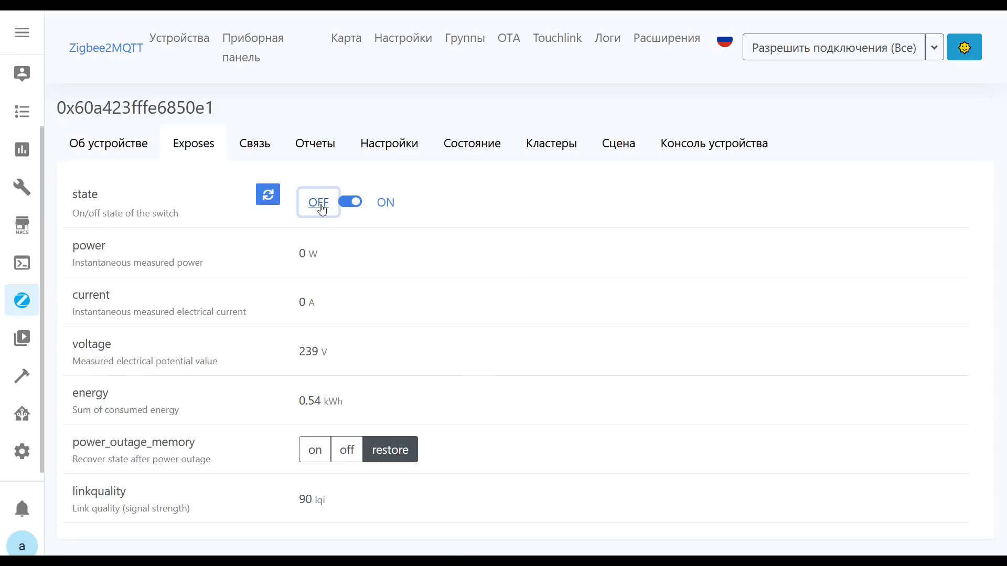
# Open the Xiaomi HLQDQ01LM LED controller's exposed controls and set its brightness to 43
pyautogui.click(194, 44)
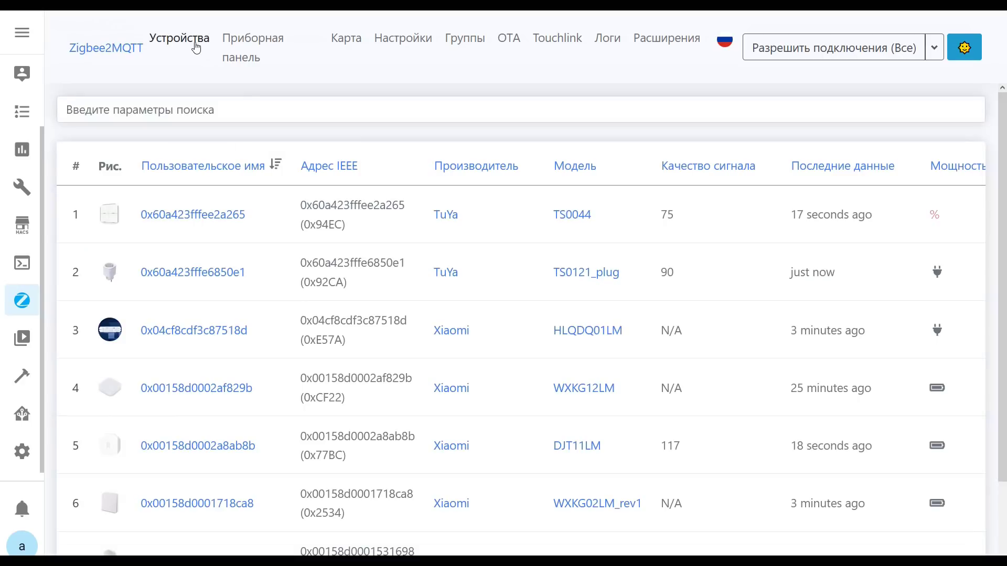
pyautogui.click(237, 335)
pyautogui.click(205, 157)
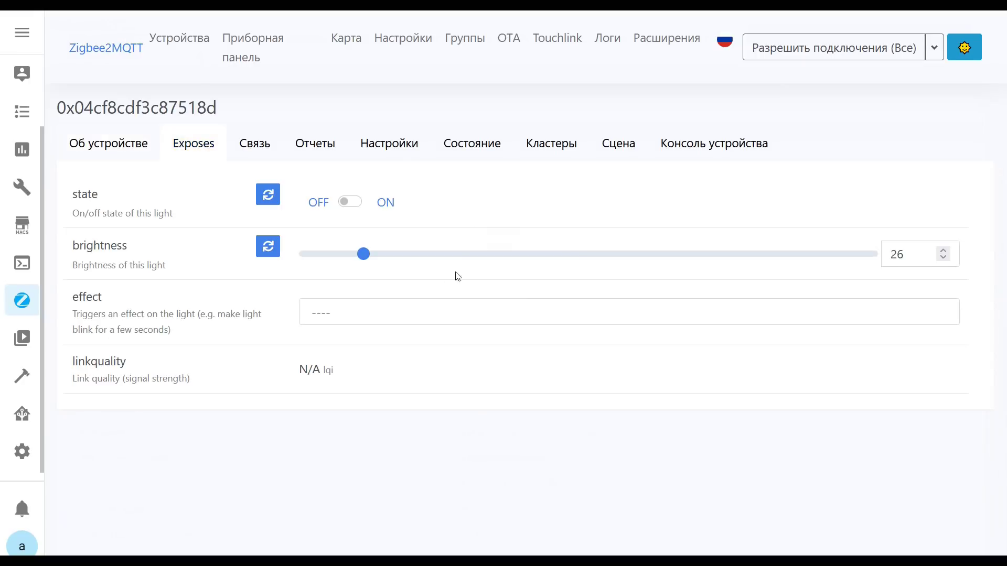
pyautogui.click(500, 260)
pyautogui.click(402, 255)
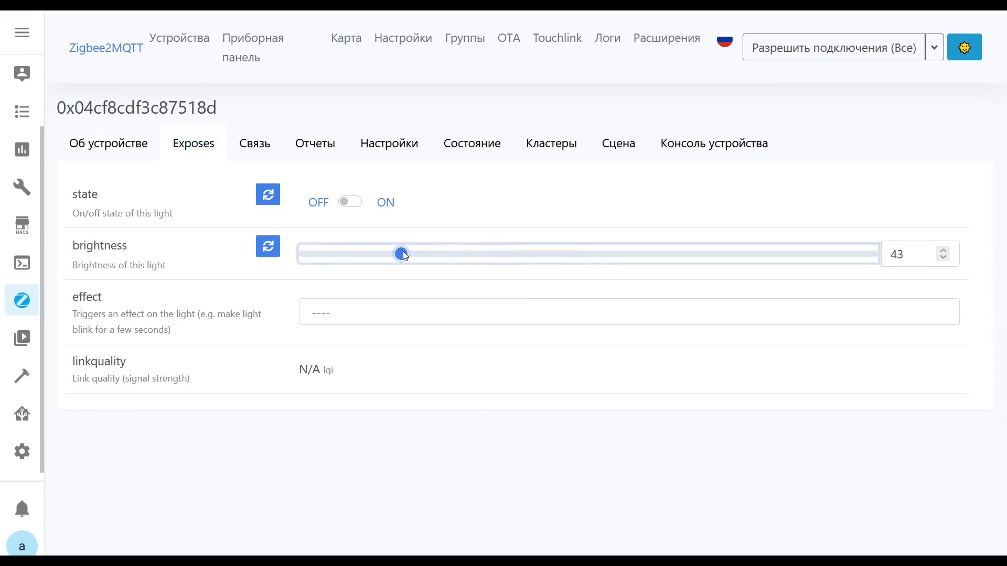
# Review the signal quality and last-seen times of all devices in the Zigbee2MQTT device list
pyautogui.click(183, 39)
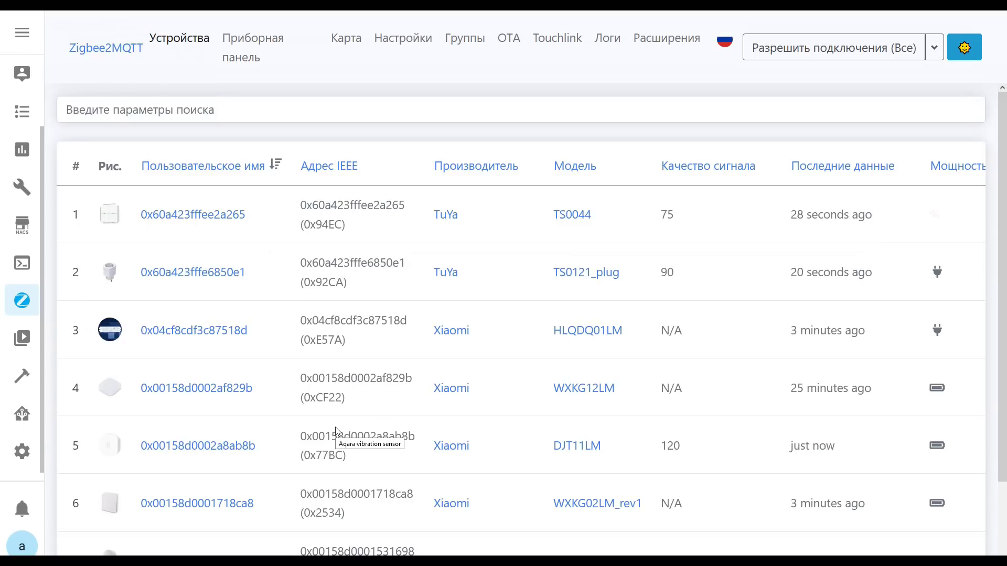
pyautogui.scroll(-2, 401, 371)
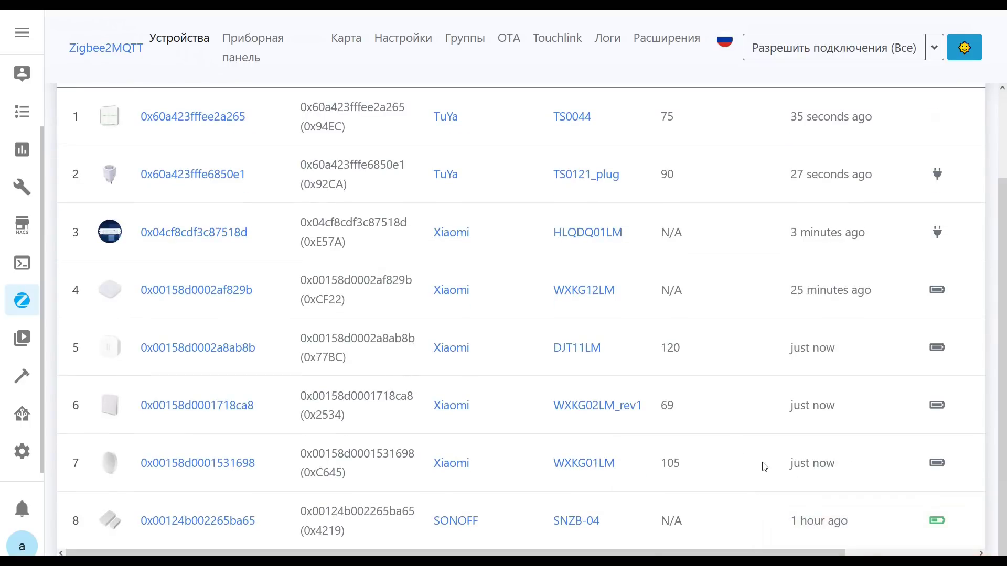
pyautogui.scroll(2, 503, 361)
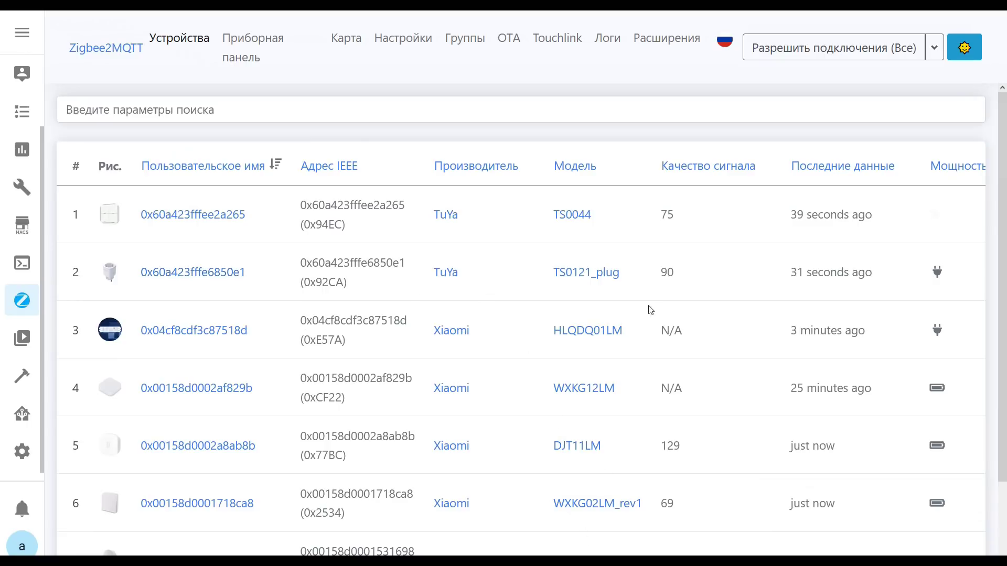
pyautogui.scroll(-2, 694, 442)
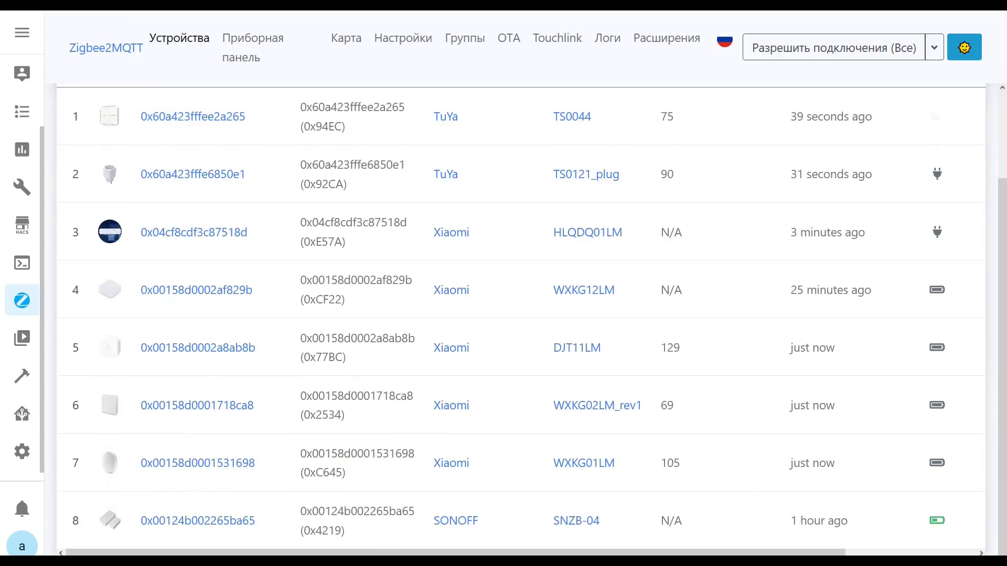
# Force-remove the TuYa TS0121_plug from the device list and permit joining for all devices so it can pair again
pyautogui.moveTo(755, 553); pyautogui.dragTo(869, 553)
pyautogui.scroll(2, 708, 314)
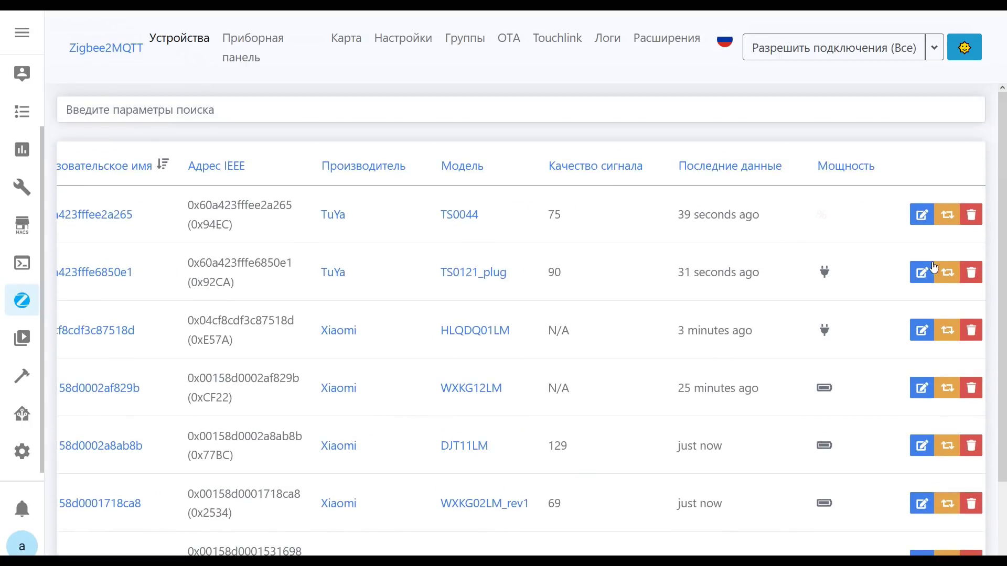
pyautogui.click(971, 273)
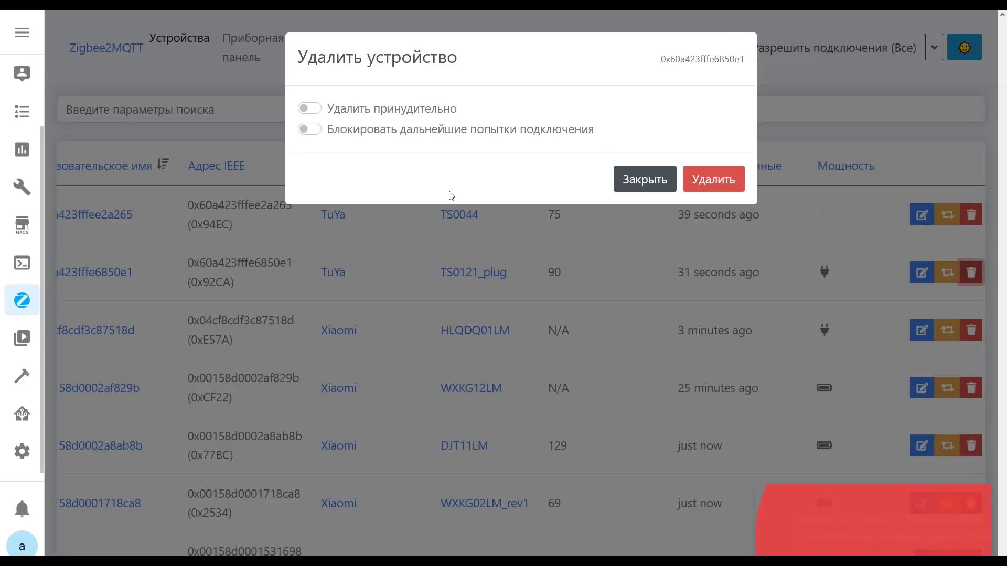
pyautogui.click(306, 108)
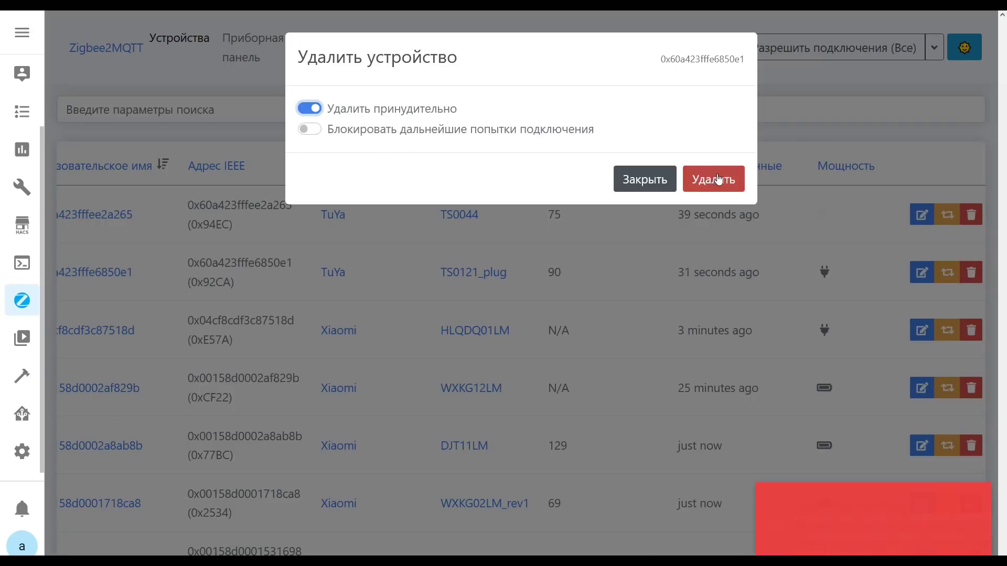
pyautogui.click(714, 176)
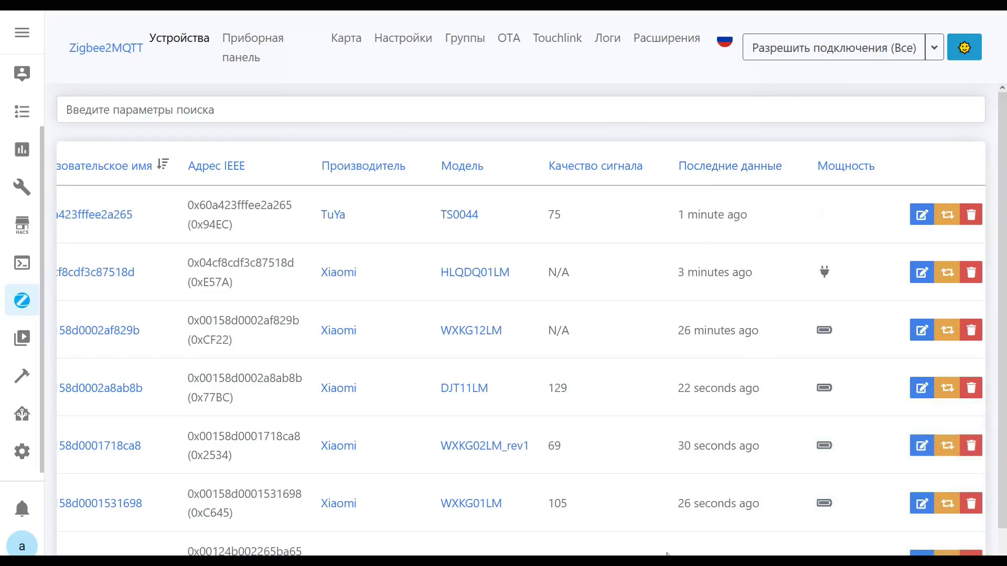
pyautogui.click(791, 54)
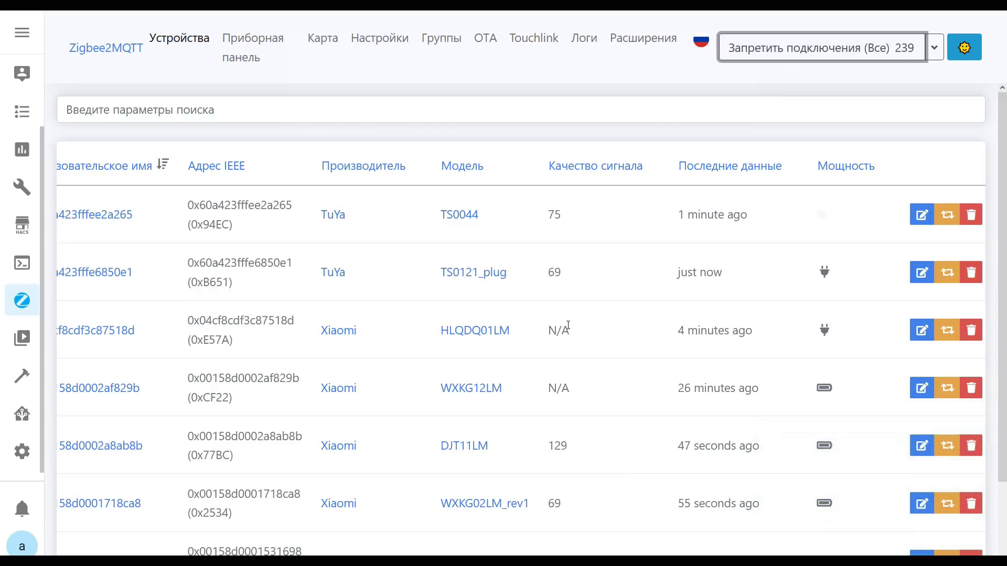
# Open the re-paired TuYa TS0121_plug's exposed controls and test switching its state ON and OFF, ending on OFF
pyautogui.scroll(-2, 461, 451)
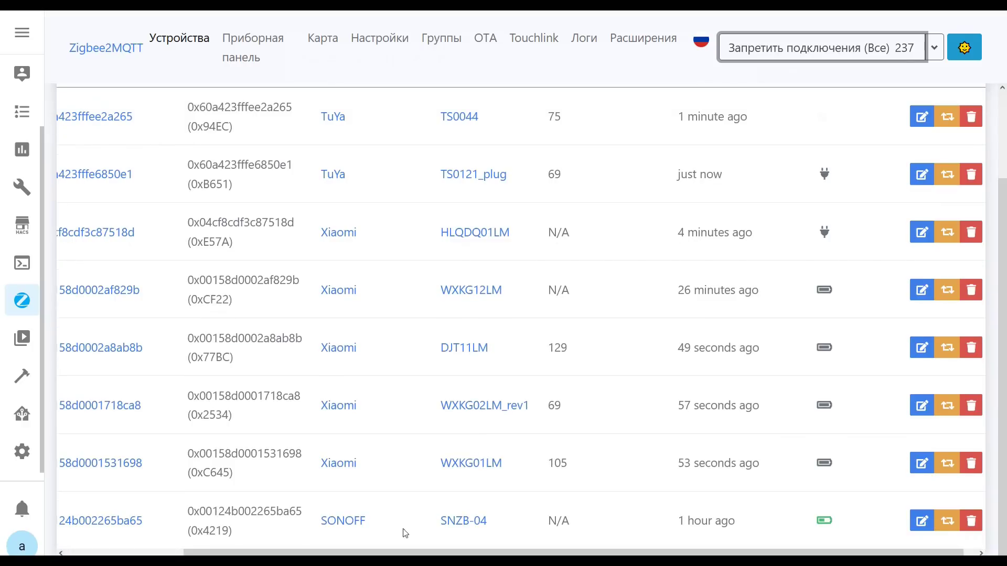
pyautogui.moveTo(278, 554); pyautogui.dragTo(157, 553)
pyautogui.scroll(2, 181, 334)
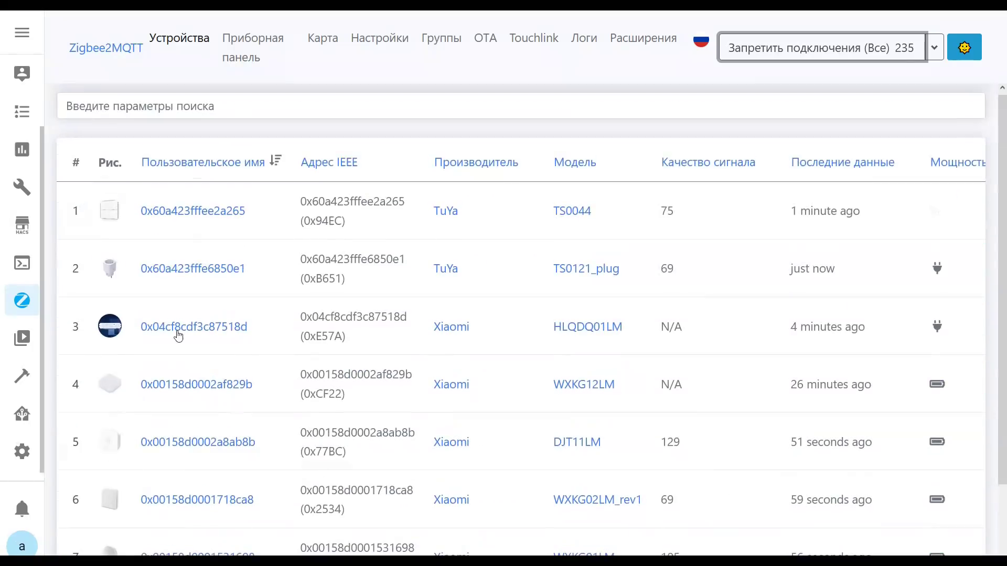
pyautogui.click(223, 270)
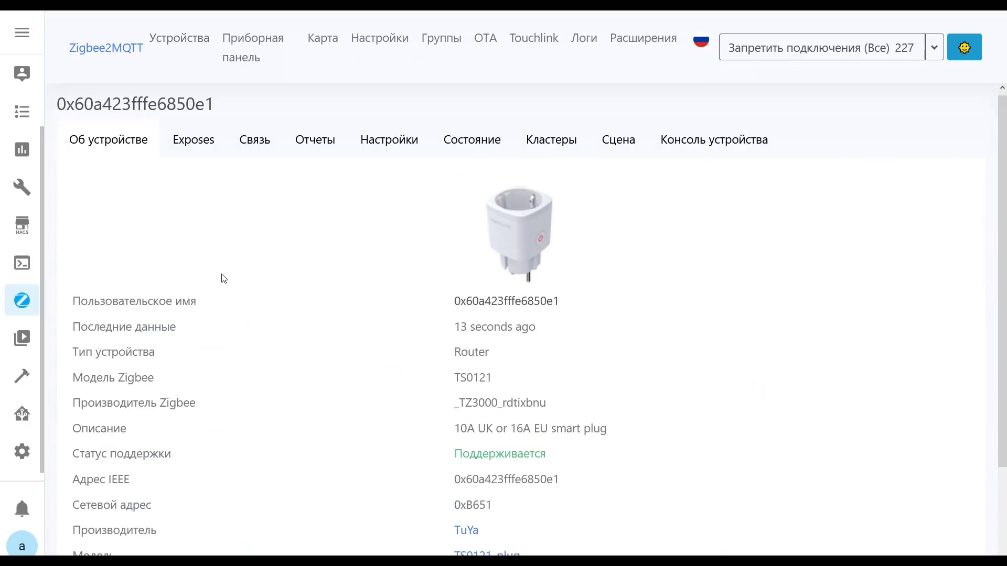
pyautogui.click(210, 140)
pyautogui.click(389, 204)
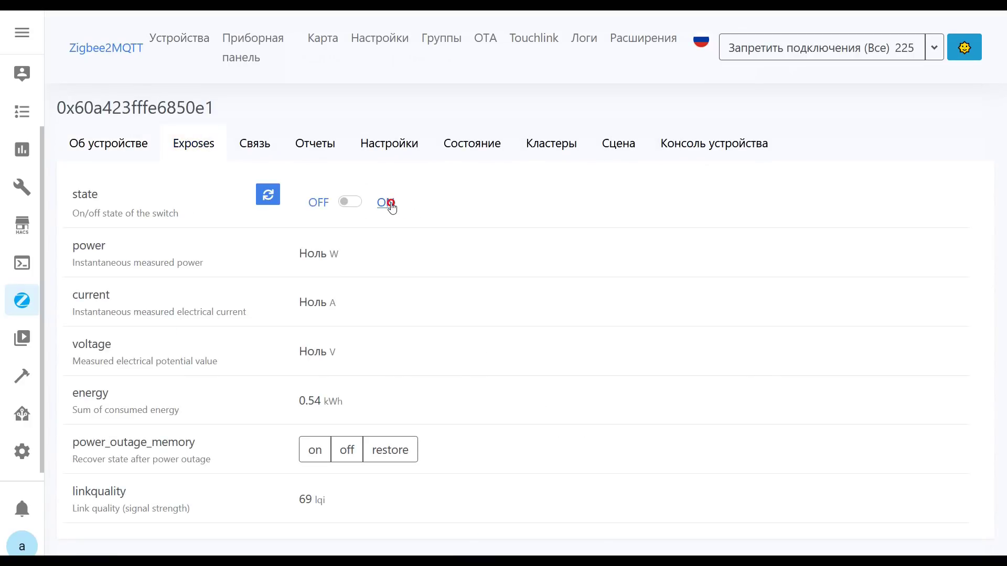
pyautogui.click(324, 206)
pyautogui.click(386, 205)
pyautogui.click(314, 205)
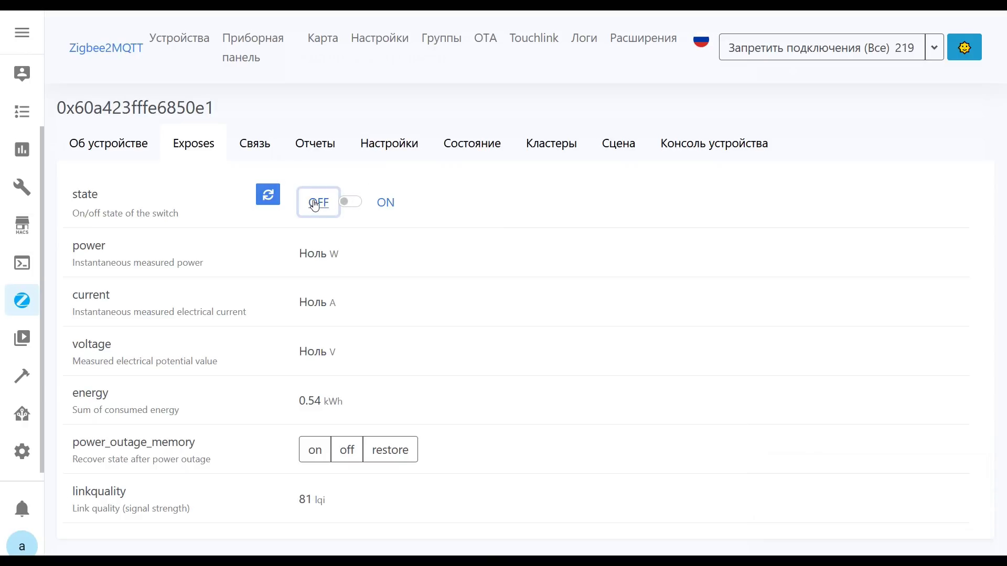
pyautogui.click(315, 206)
# Try the plug's power_outage_memory options on and off, set it to restore, and switch the plug's state to ON
pyautogui.click(316, 458)
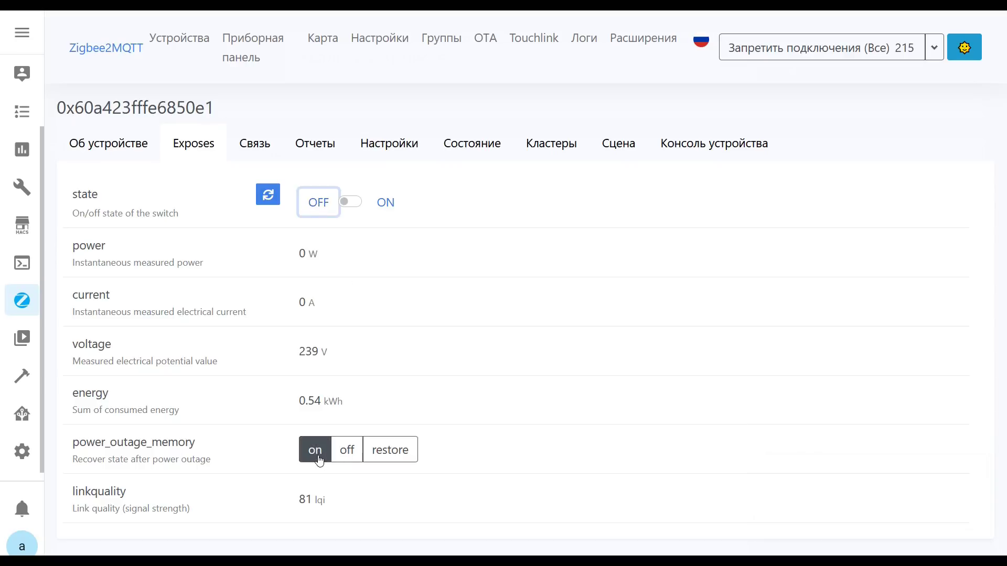
pyautogui.click(347, 451)
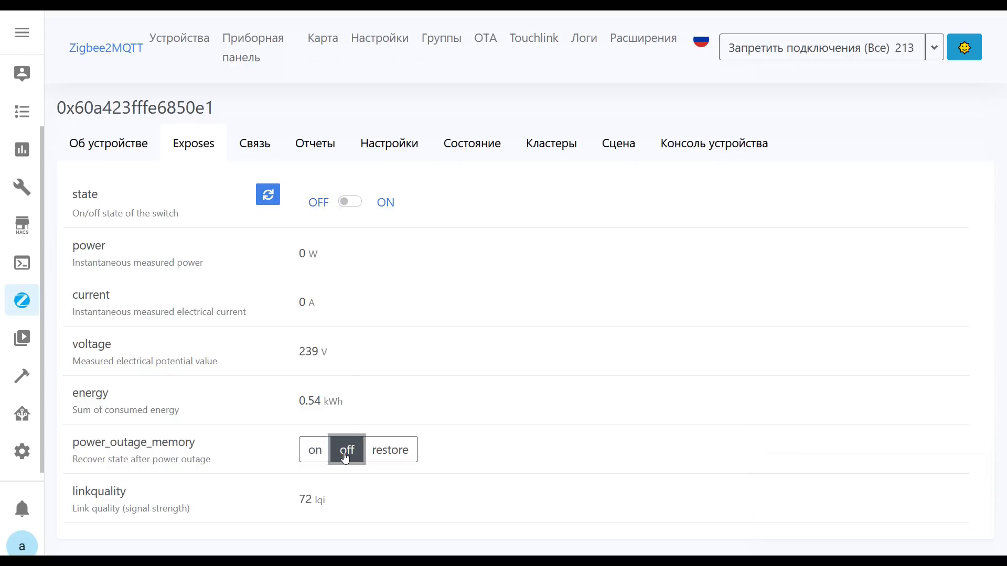
pyautogui.click(386, 458)
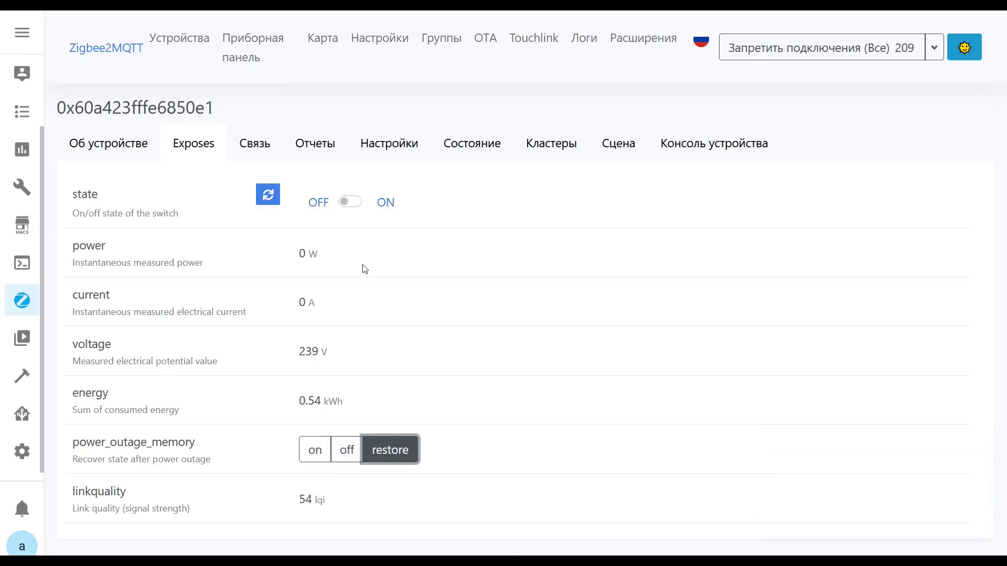
pyautogui.click(387, 209)
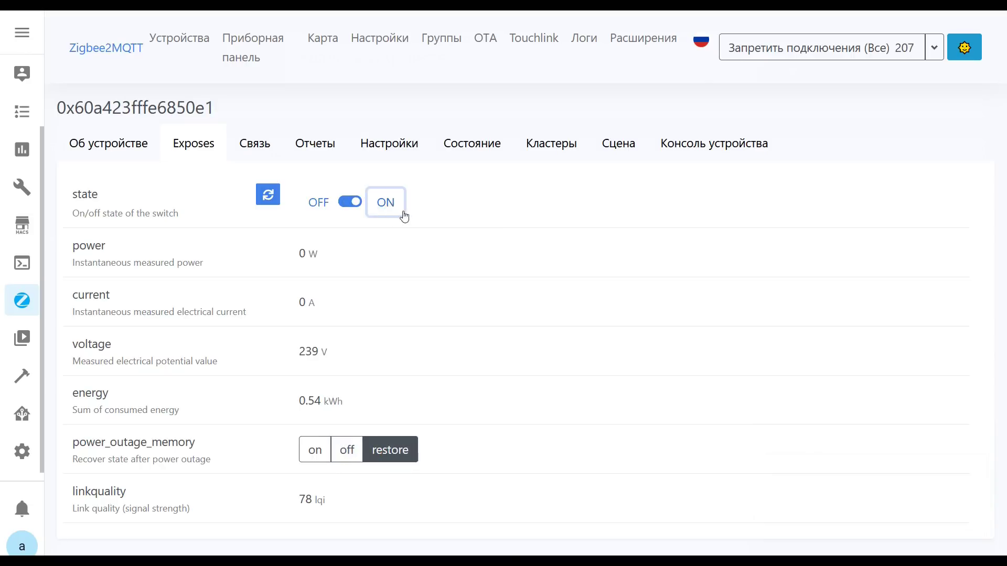
# Force-remove the Xiaomi HLQDQ01LM LED controller from the device list while joining is permitted
pyautogui.click(181, 42)
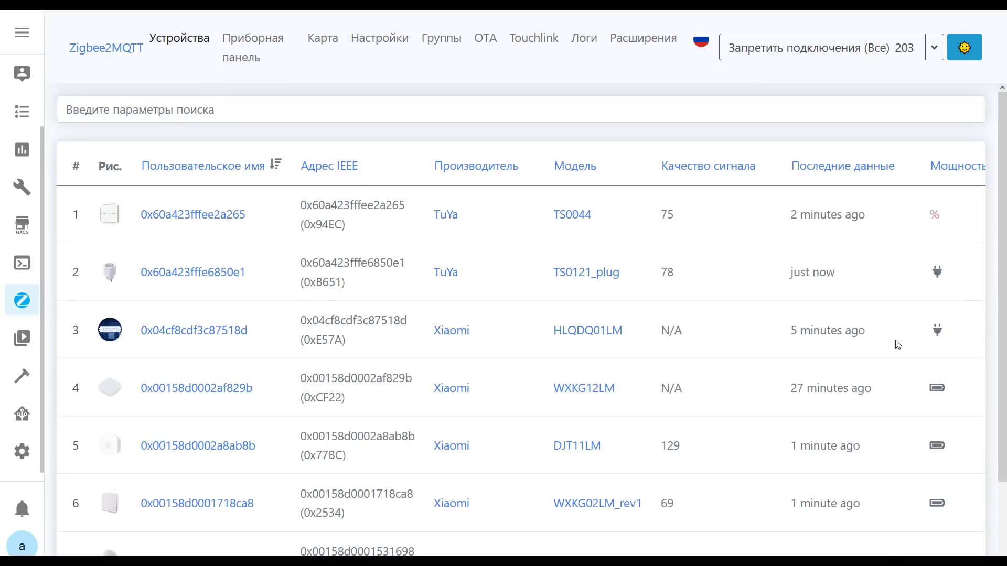
pyautogui.scroll(-2, 919, 335)
pyautogui.moveTo(746, 541); pyautogui.dragTo(855, 541)
pyautogui.scroll(2, 856, 472)
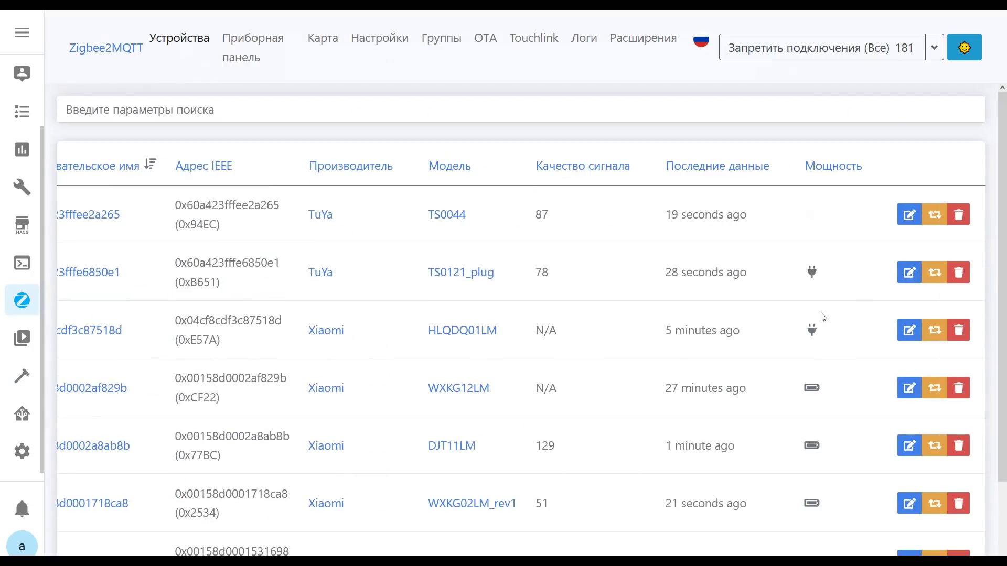
pyautogui.click(959, 331)
pyautogui.click(302, 107)
pyautogui.click(727, 180)
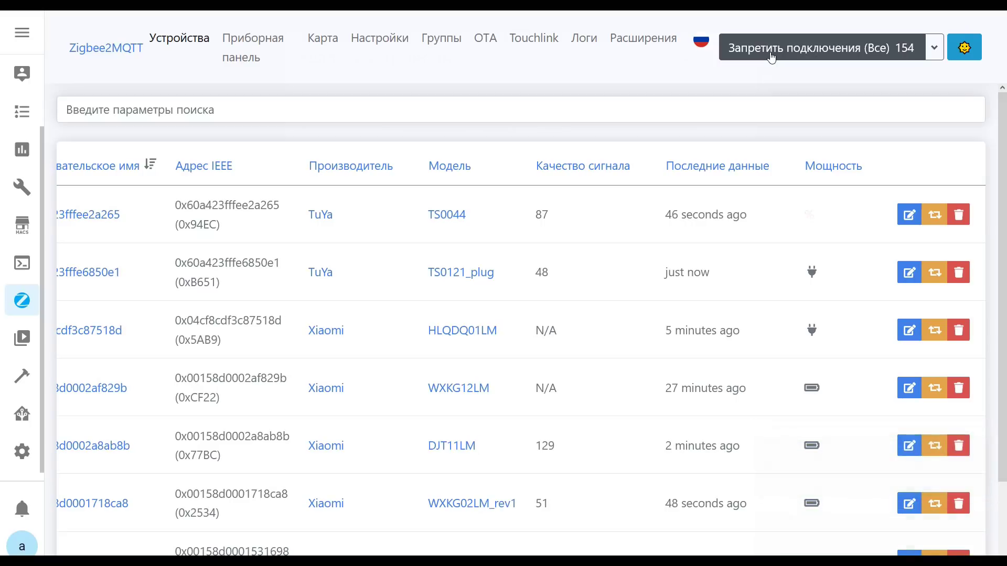
# Test the re-paired HLQDQ01LM LED controller's exposed controls: toggle its state, set brightness to 131, and finish with the state OFF
pyautogui.scroll(-2, 411, 494)
pyautogui.moveTo(350, 553); pyautogui.dragTo(243, 218)
pyautogui.click(216, 231)
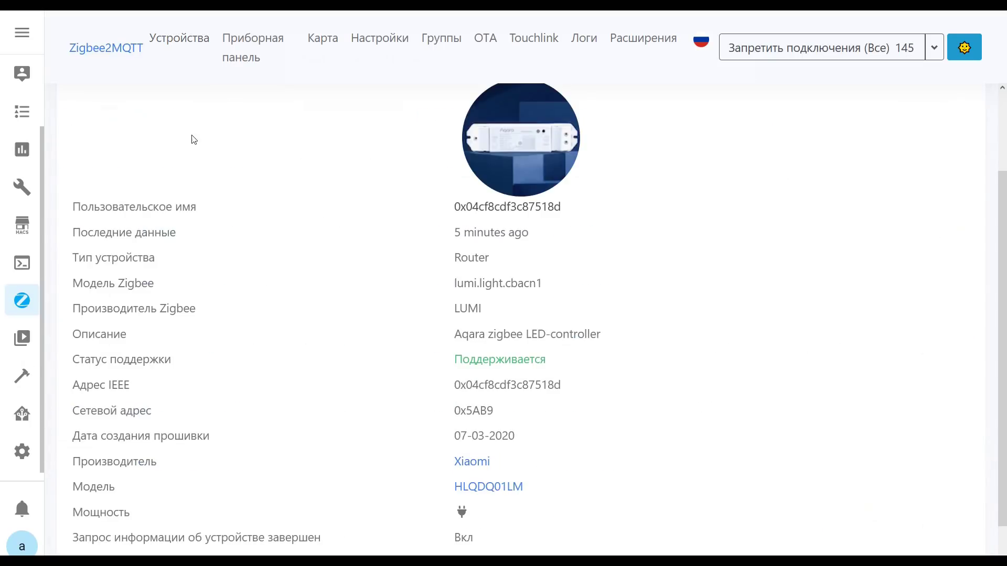
pyautogui.click(208, 144)
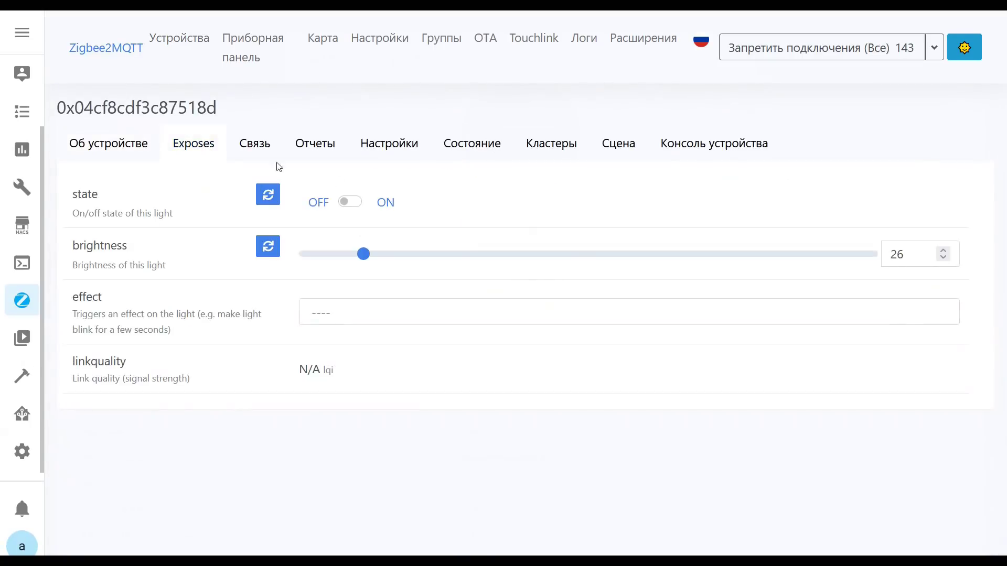
pyautogui.click(382, 207)
pyautogui.click(317, 203)
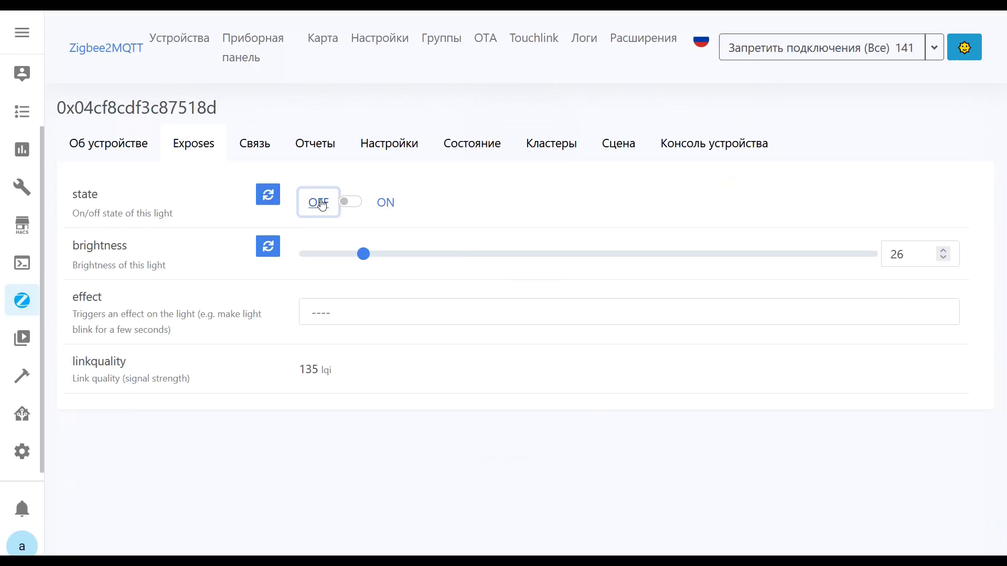
pyautogui.click(597, 254)
pyautogui.click(319, 206)
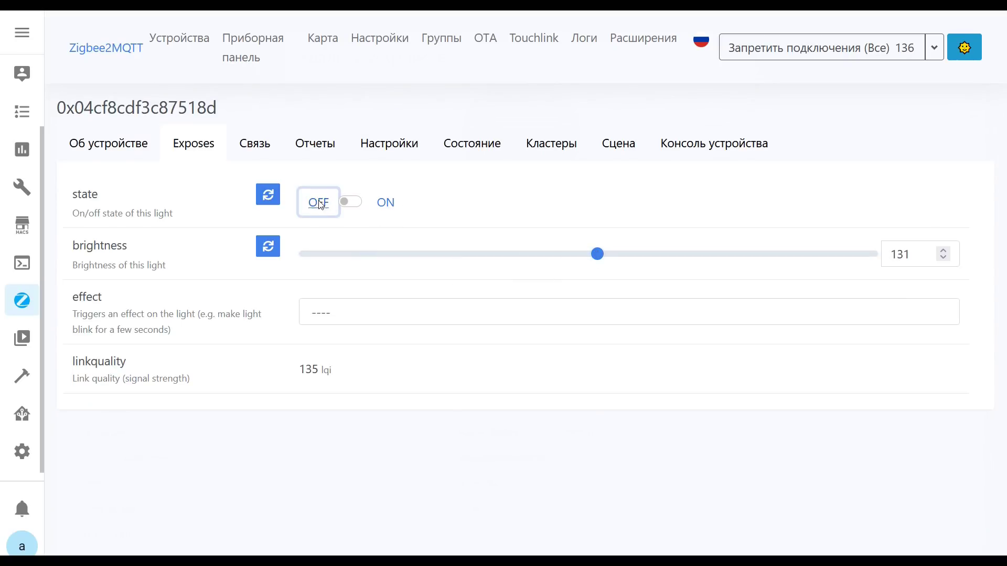
# Review the device list and check the coordinator version in the Zigbee2MQTT program information
pyautogui.click(180, 39)
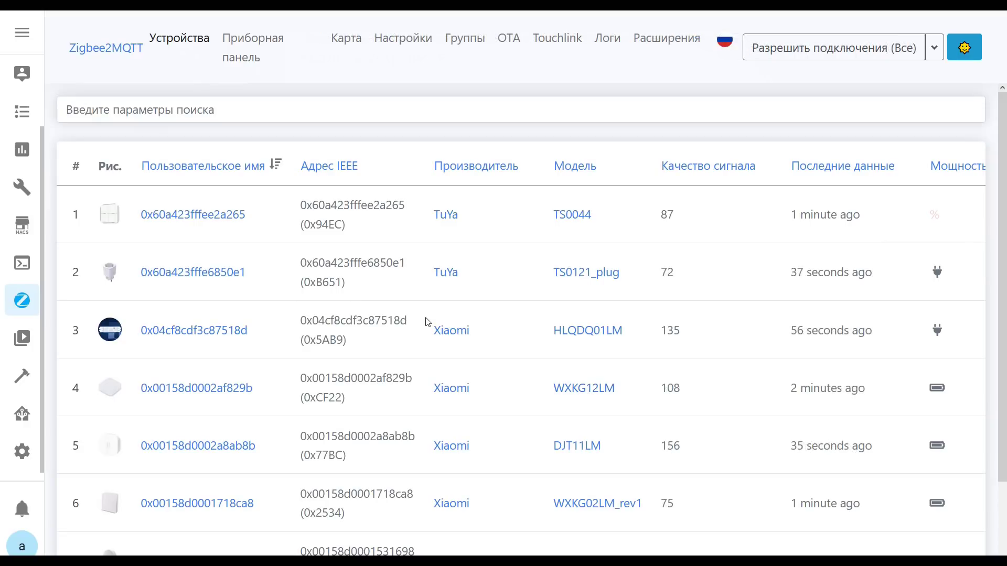
pyautogui.click(401, 41)
pyautogui.click(299, 118)
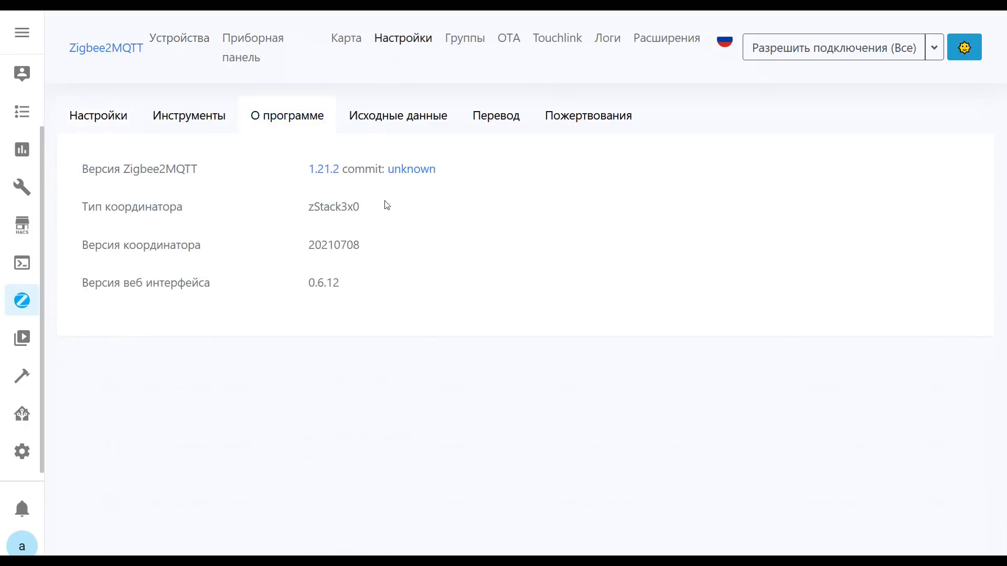
pyautogui.moveTo(309, 244); pyautogui.dragTo(377, 246)
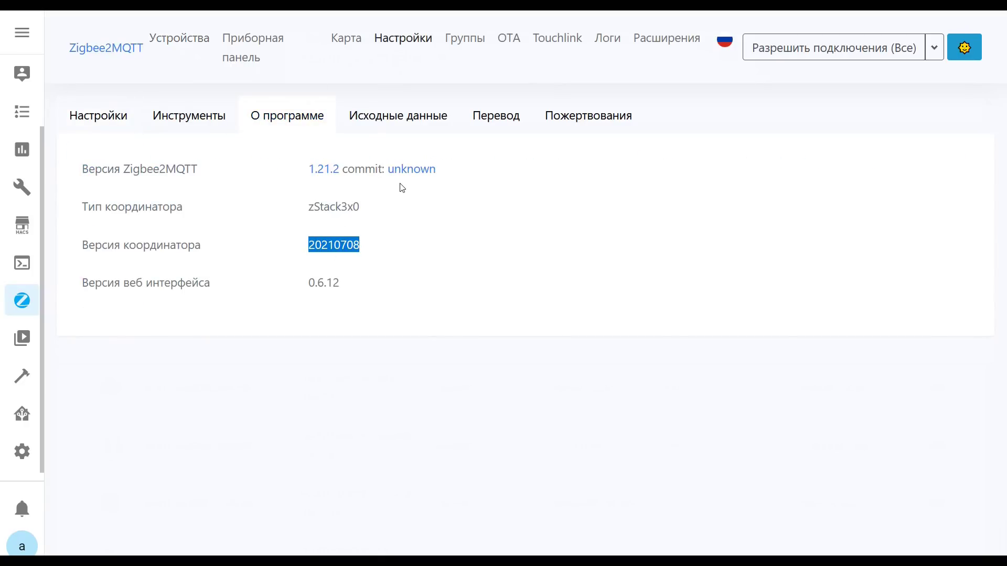
# Check the serial port in the Zigbee2mqtt add-on's configuration and return to the Zigbee2MQTT interface
pyautogui.click(191, 42)
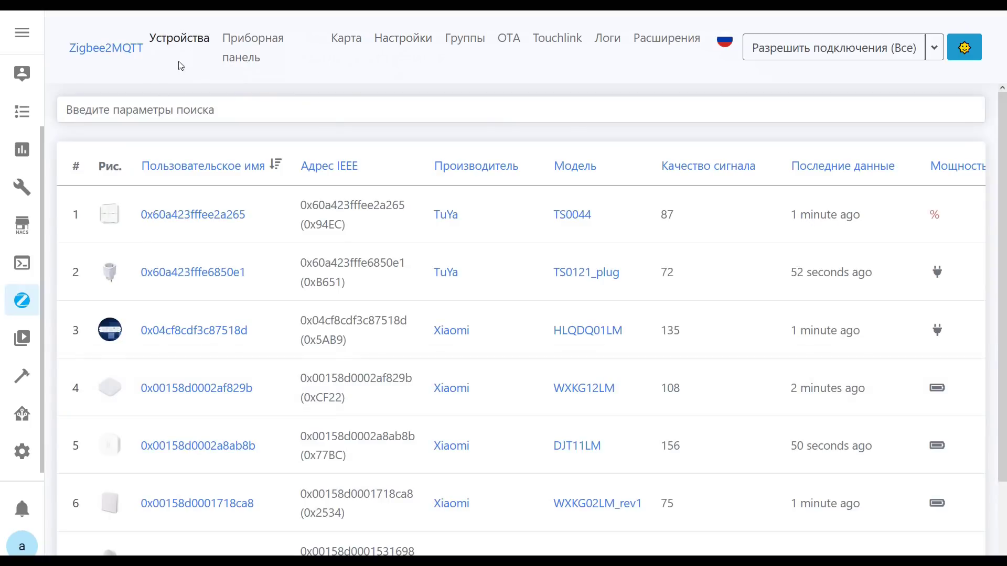
pyautogui.click(23, 418)
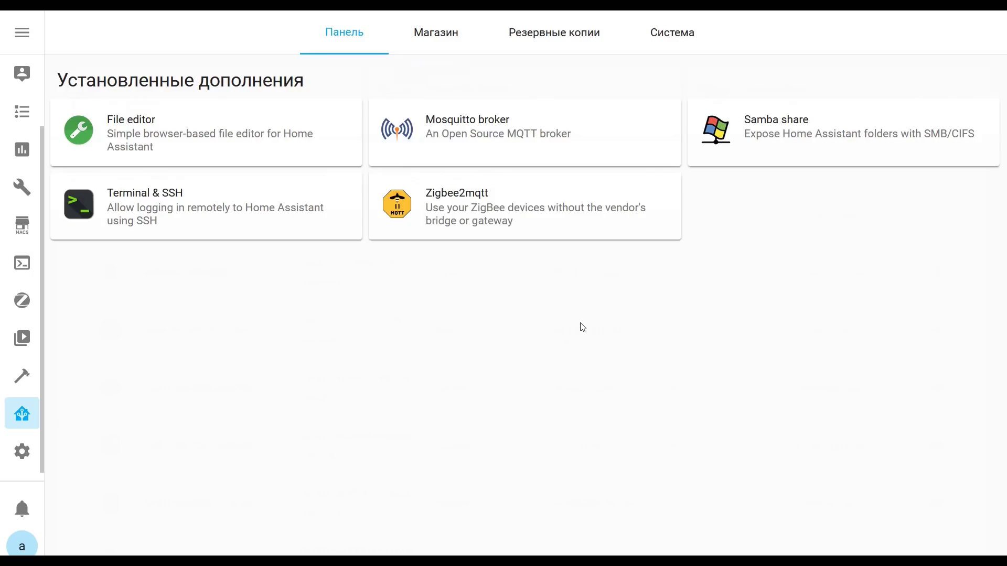
pyautogui.click(546, 236)
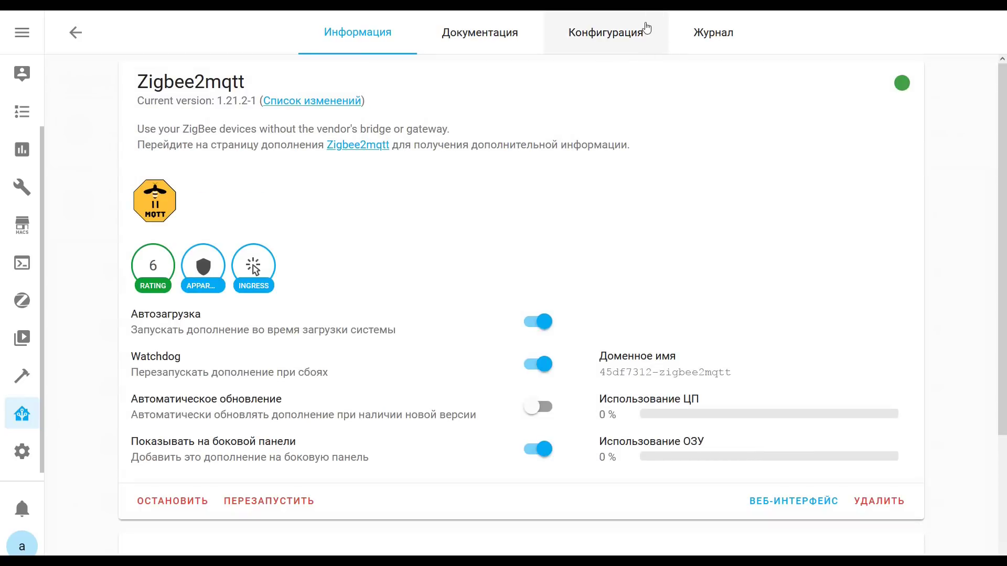
pyautogui.click(644, 37)
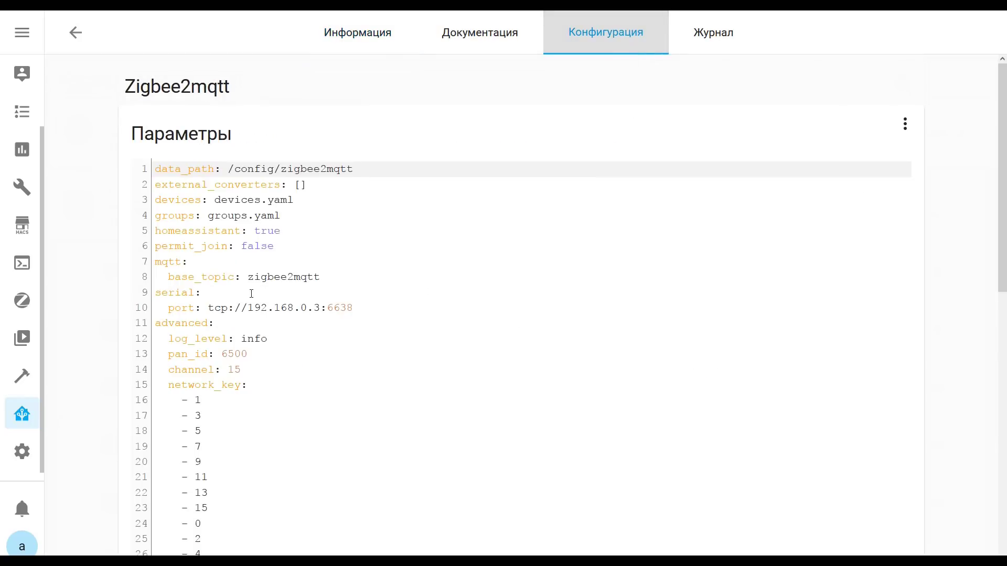
pyautogui.click(25, 302)
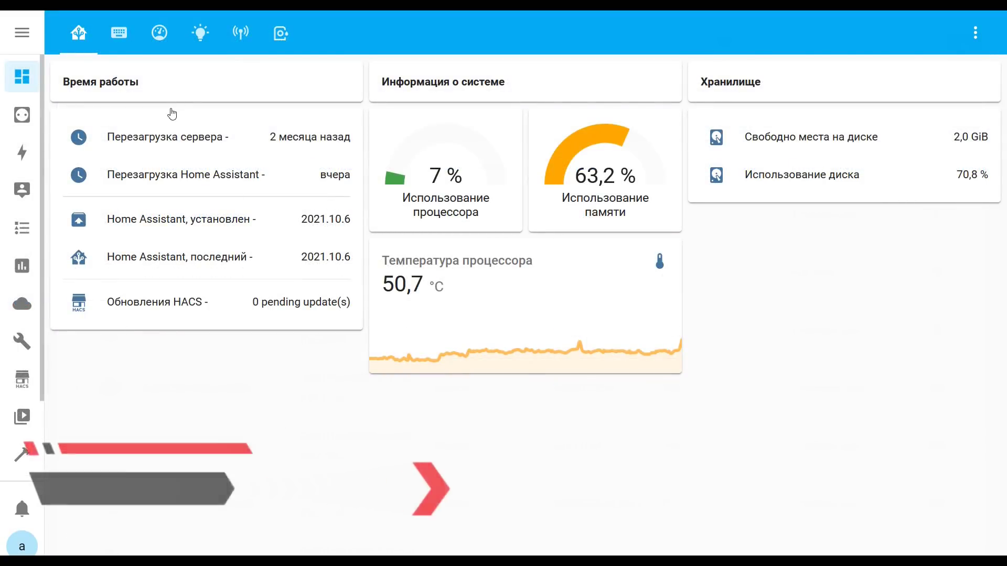
# Open the Supervisor's add-on store on the second installation and locate the Zigbee2mqtt add-on
pyautogui.scroll(-2, 20, 383)
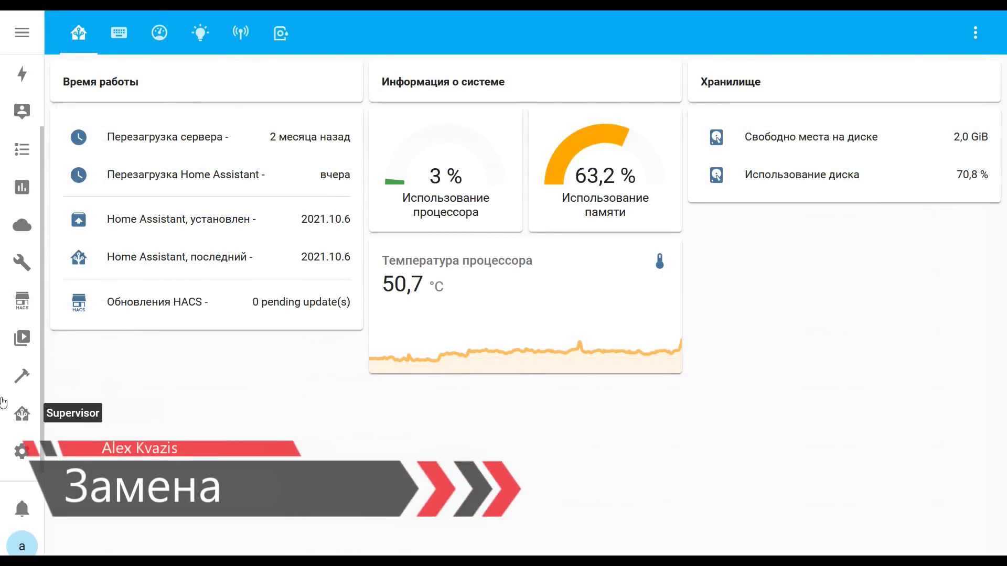
pyautogui.click(20, 416)
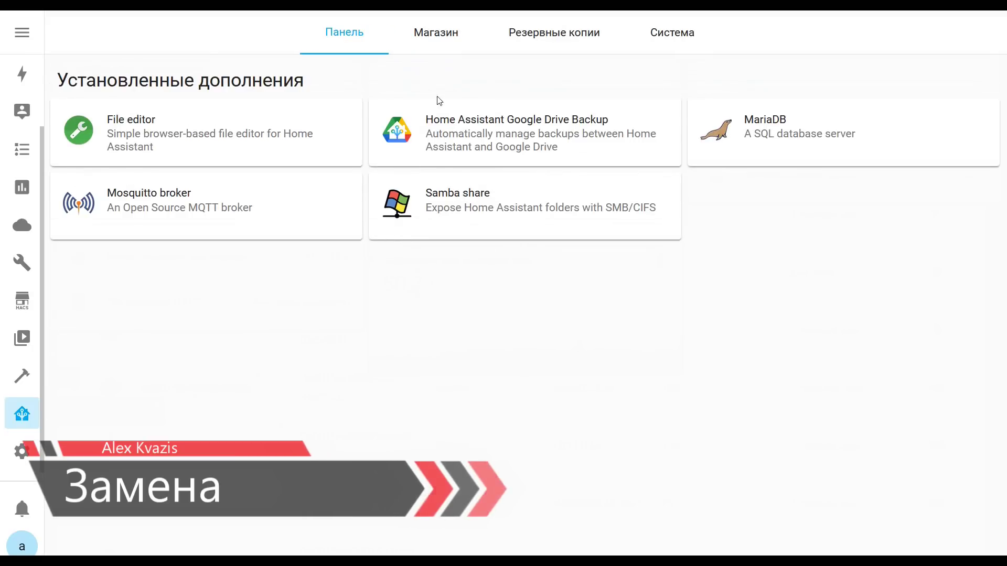
pyautogui.click(451, 38)
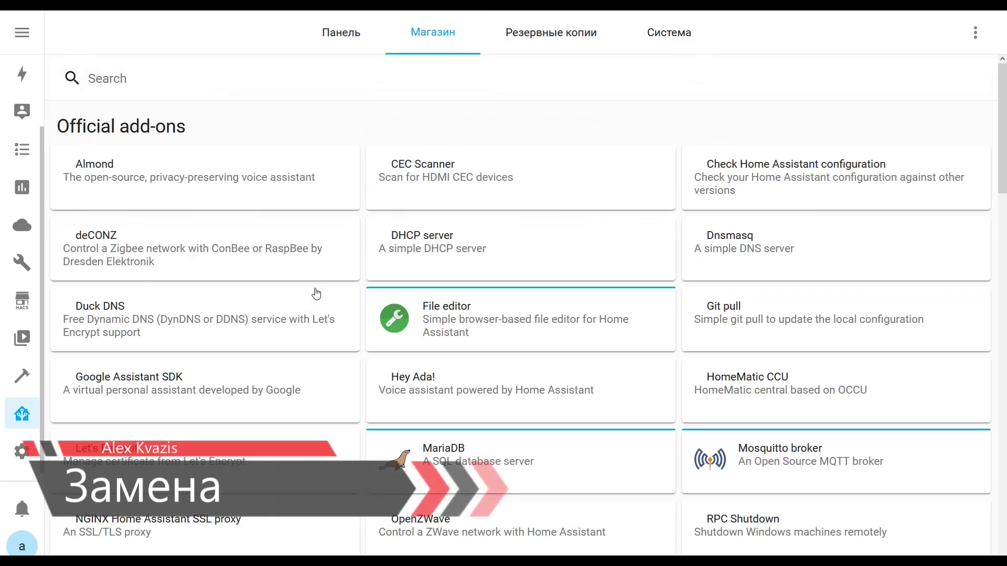
pyautogui.scroll(-2, 320, 293)
pyautogui.scroll(-7, 330, 294)
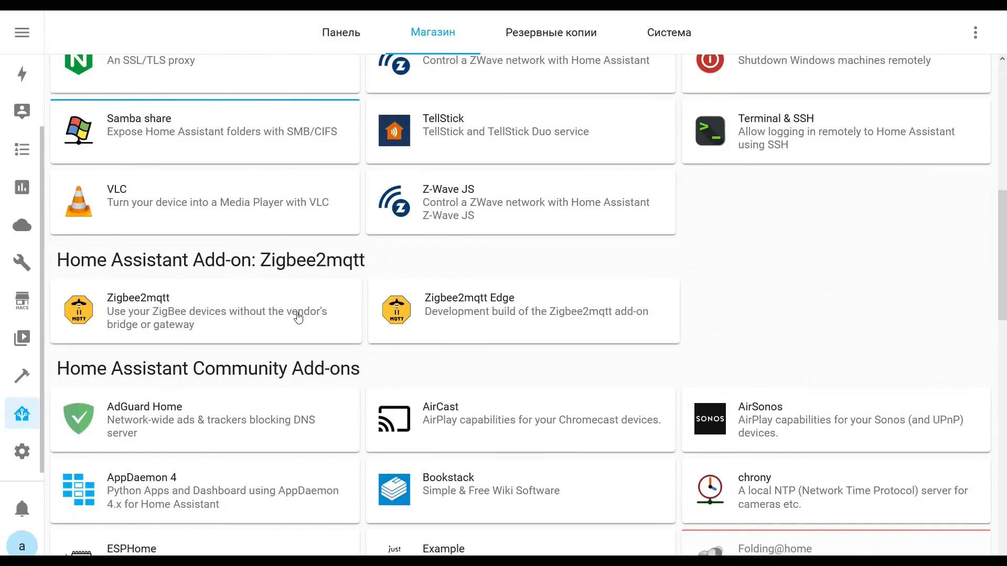
# Copy the zigbee2mqtt folder from the config share on 192.168.0.220 into the config share on 192.168.0.75
pyautogui.hotkey('alt', 'Tab')
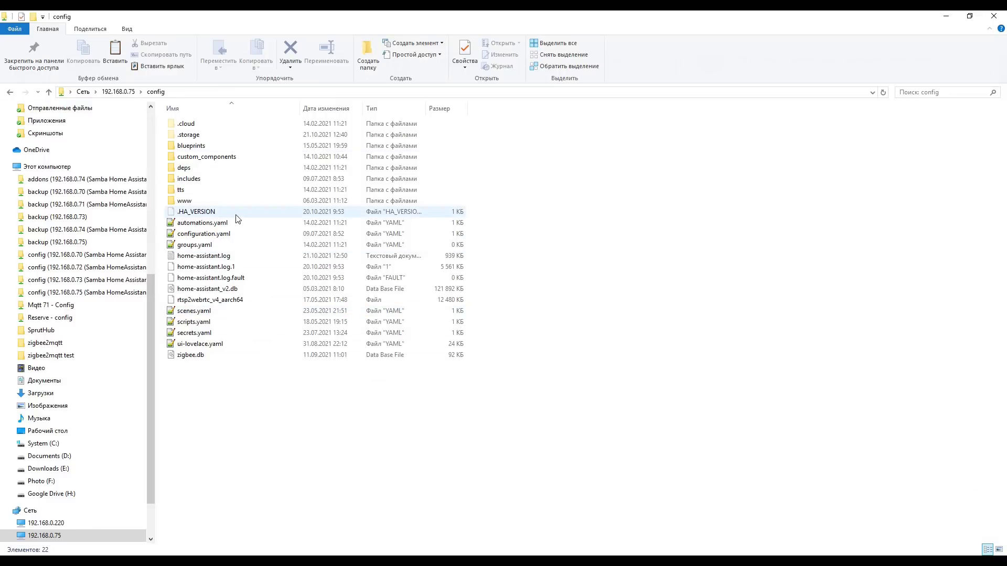
pyautogui.hotkey('alt', 'Tab')
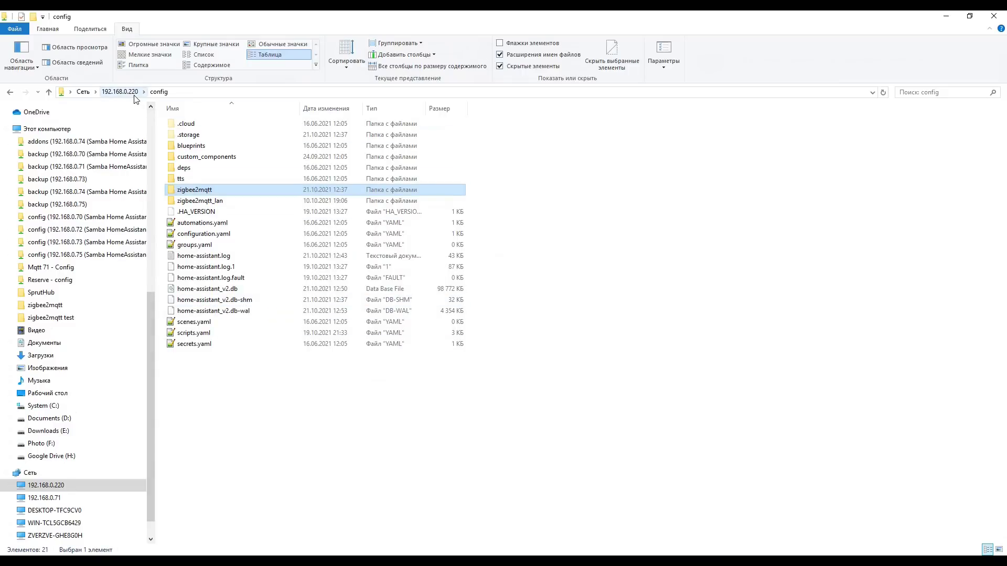
pyautogui.rightClick(263, 197)
pyautogui.click(333, 455)
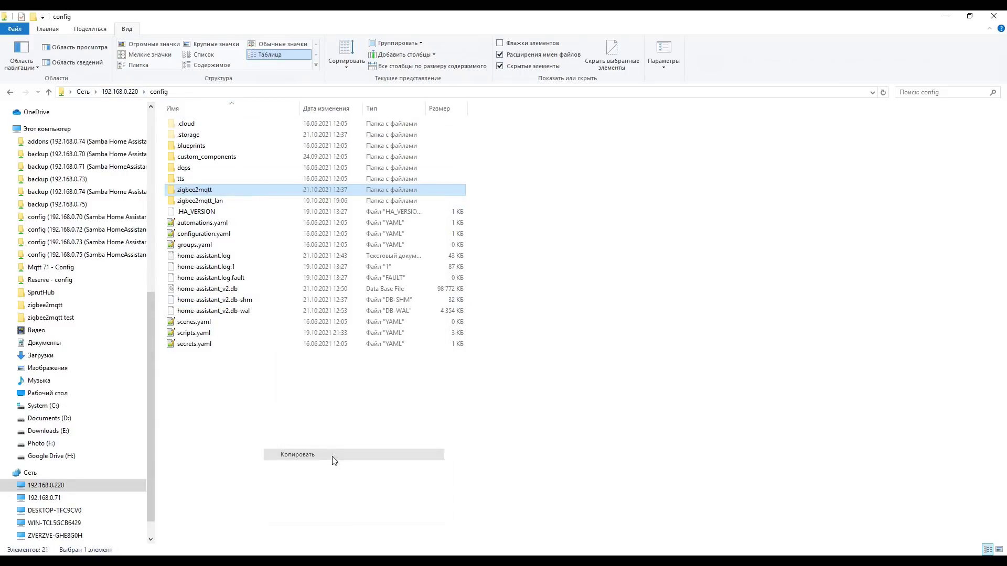
pyautogui.hotkey('alt', 'Tab')
pyautogui.rightClick(317, 450)
pyautogui.click(375, 383)
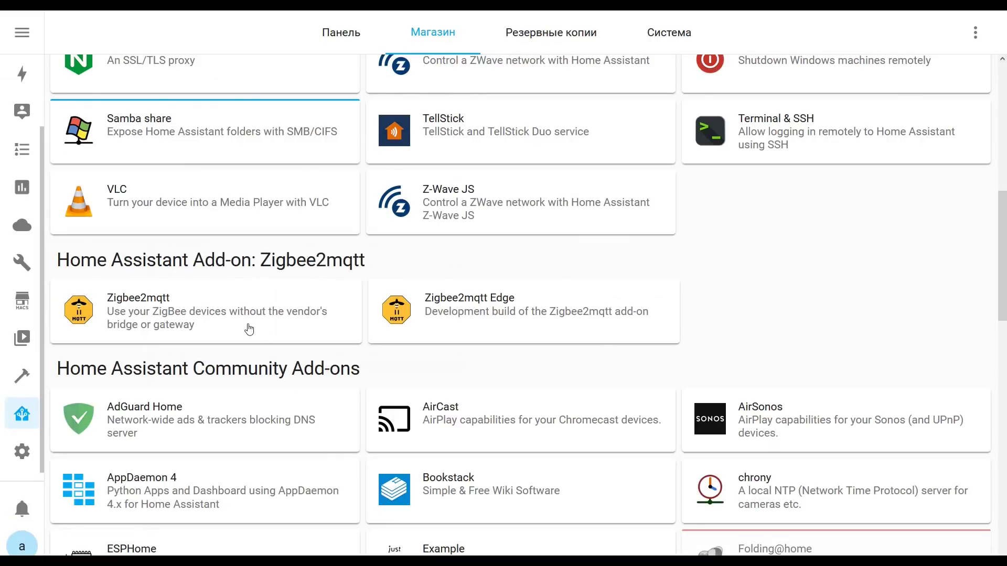
# Install the Zigbee2mqtt add-on on the second installation and open its configuration
pyautogui.click(249, 329)
pyautogui.click(179, 332)
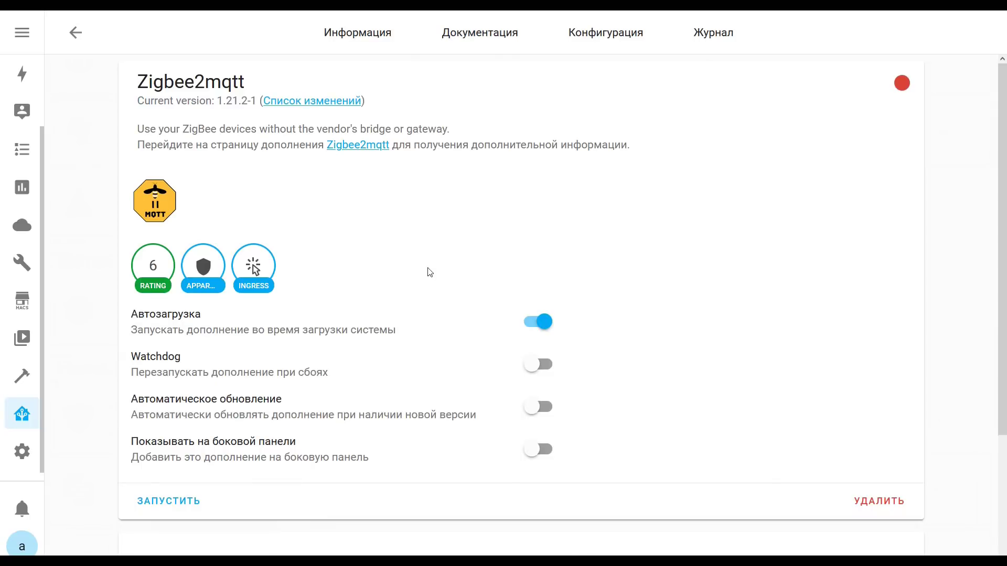
pyautogui.click(581, 43)
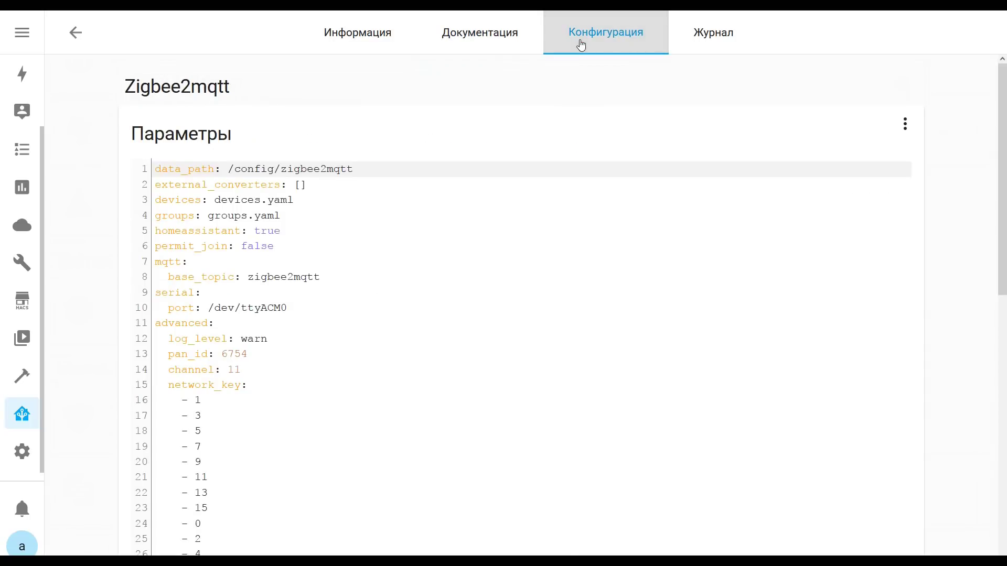
# Copy the entire Zigbee2mqtt add-on configuration from the first Home Assistant installation
pyautogui.click(168, 15)
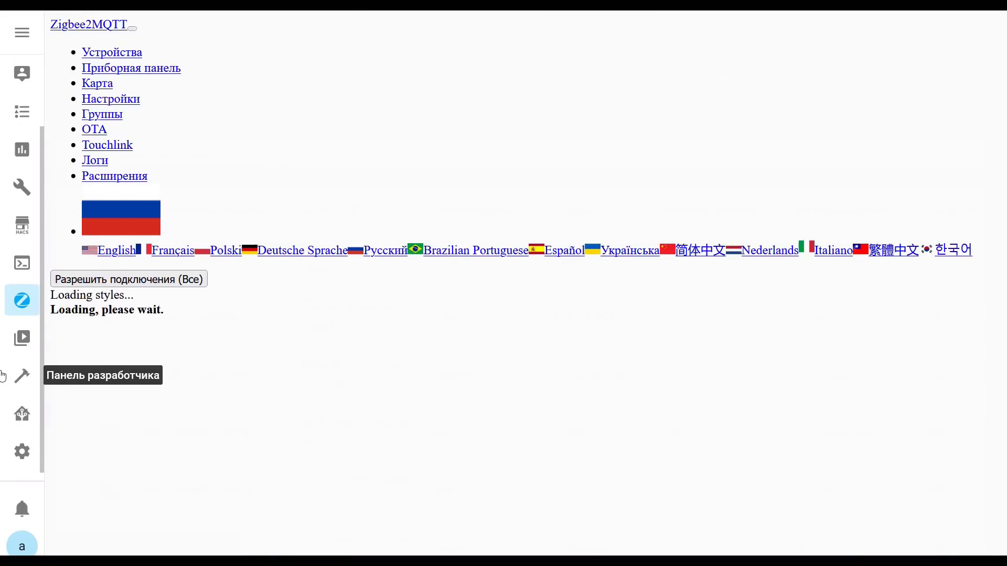
pyautogui.click(14, 414)
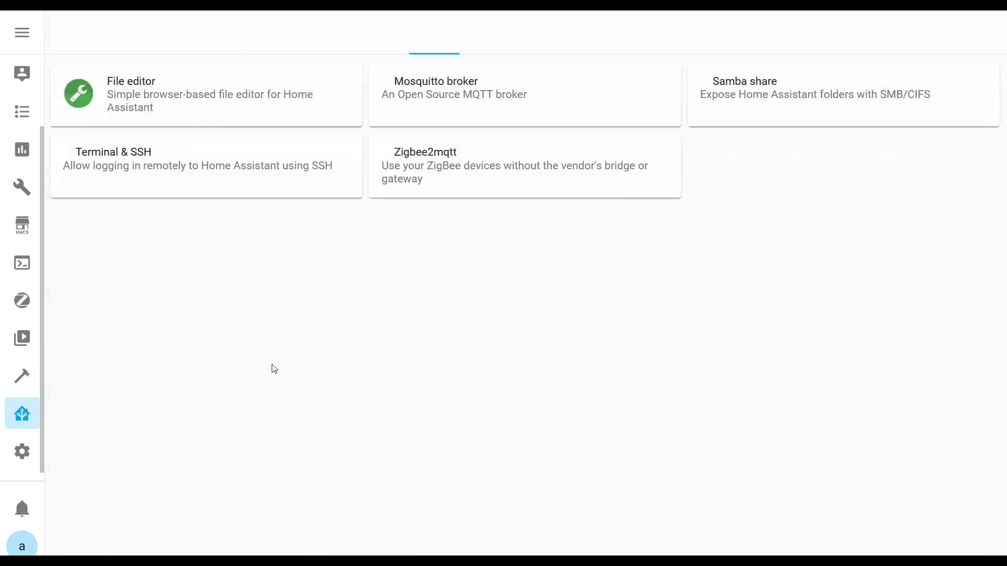
pyautogui.click(493, 219)
pyautogui.click(593, 41)
pyautogui.click(278, 306)
pyautogui.hotkey('ctrl', 'a')
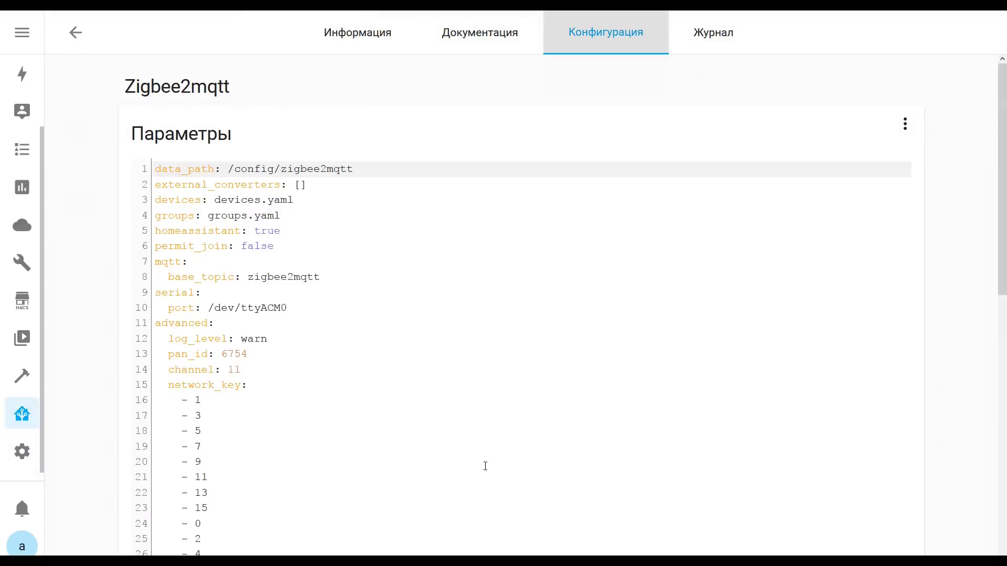
# Replace the new add-on's configuration with the copied one, including serial port tcp://192.168.0.3:6638, pan_id 6500 and channel 15, and save it
pyautogui.click(398, 340)
pyautogui.hotkey('ctrl', 'a')
pyautogui.hotkey('ctrl', 'v')
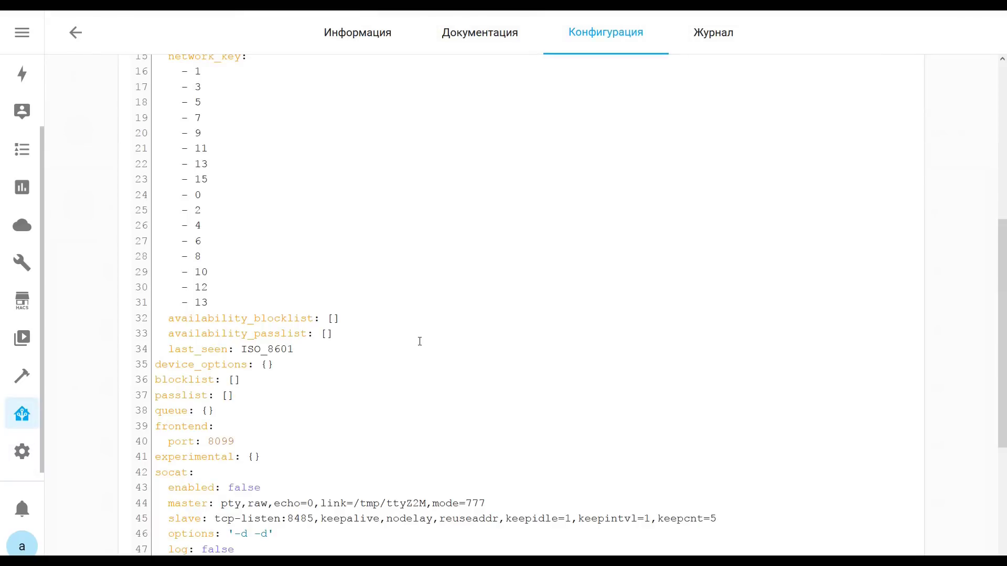
pyautogui.scroll(-5, 524, 315)
pyautogui.click(839, 357)
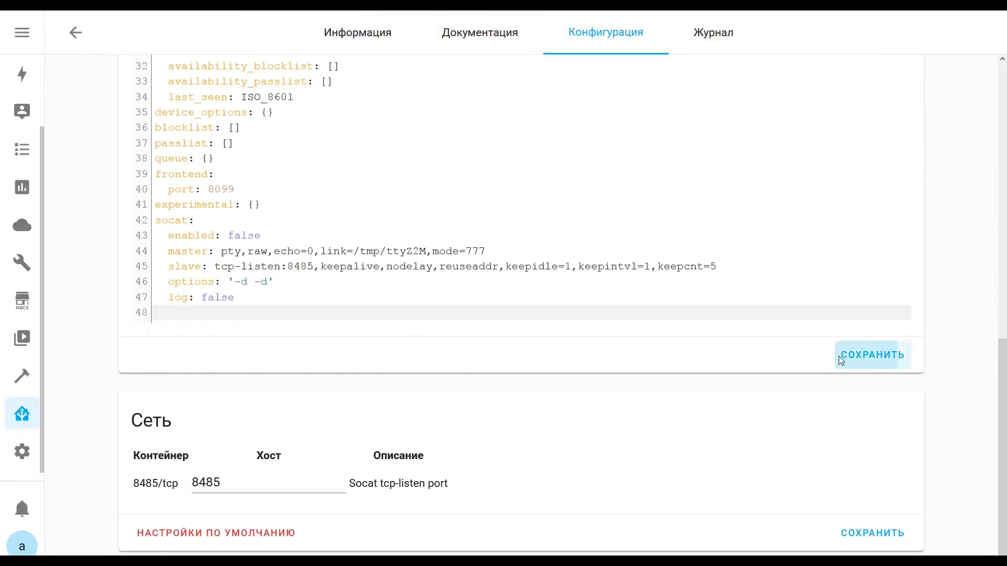
pyautogui.scroll(10, 472, 262)
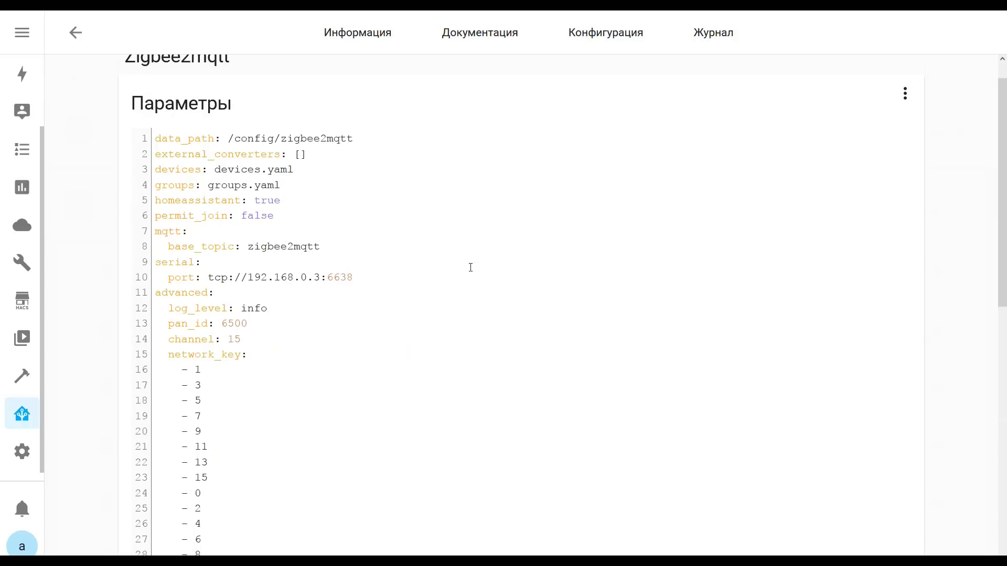
# Start the Zigbee2mqtt add-on and enable its Watchdog and sidebar display options
pyautogui.click(374, 53)
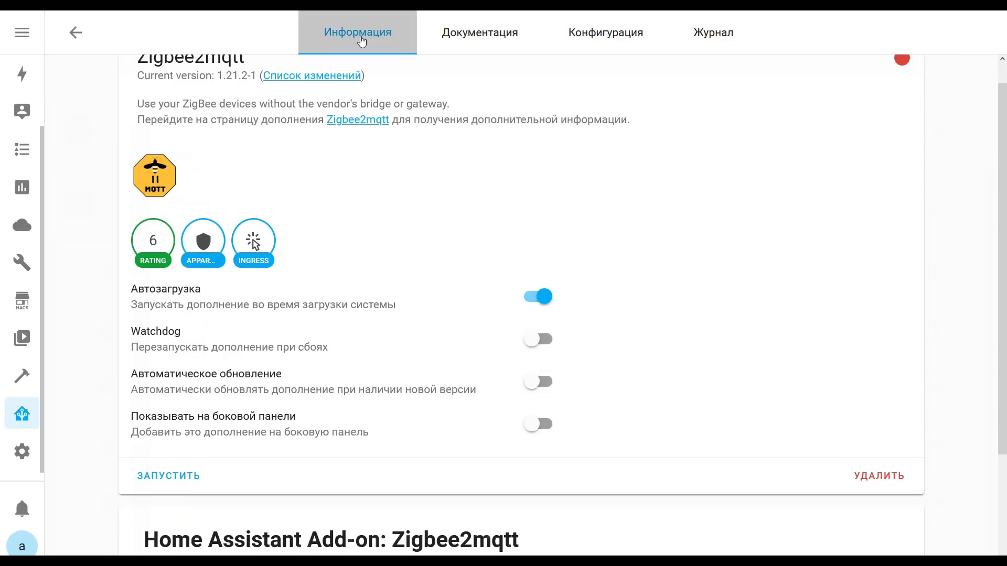
pyautogui.click(168, 477)
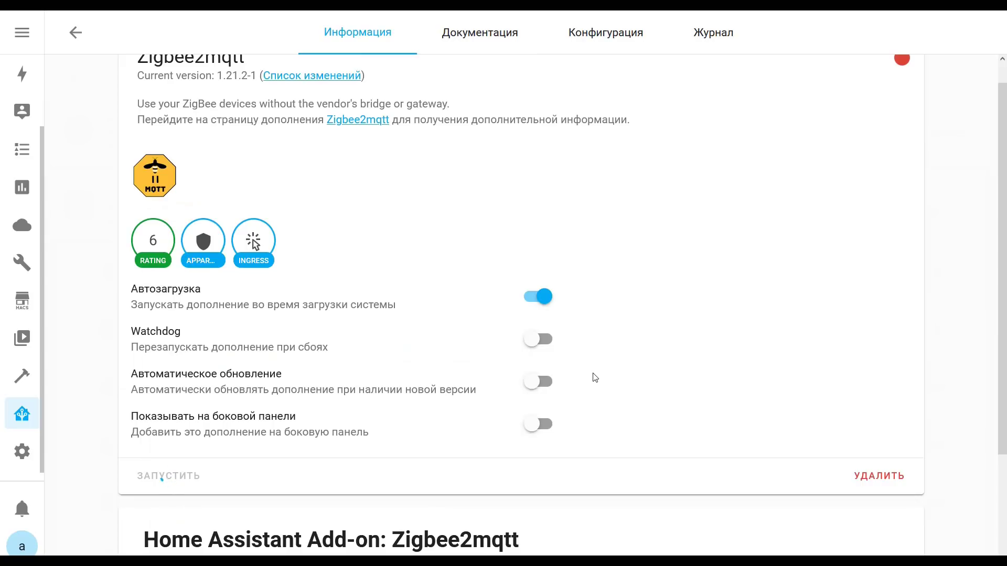
pyautogui.click(536, 339)
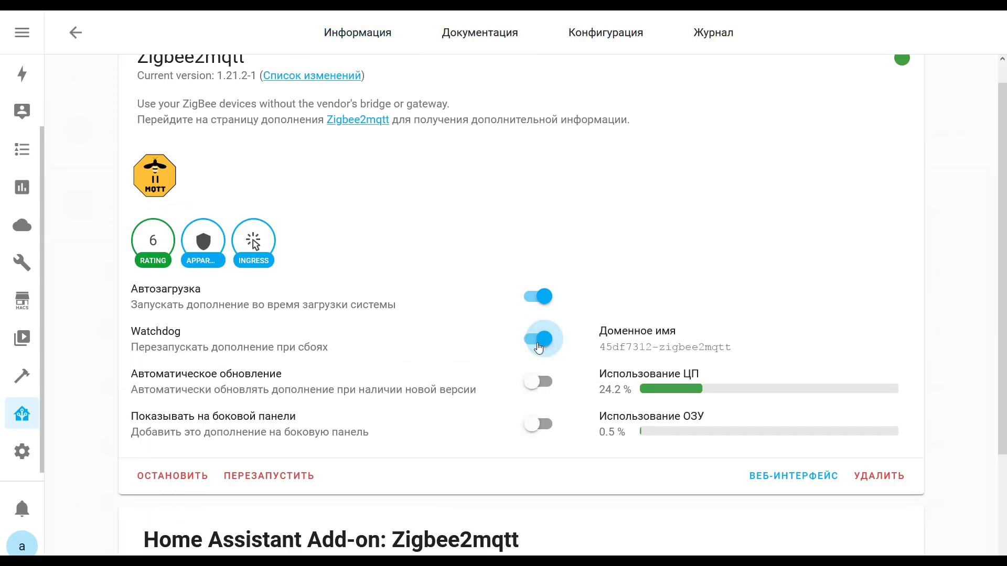
pyautogui.click(533, 424)
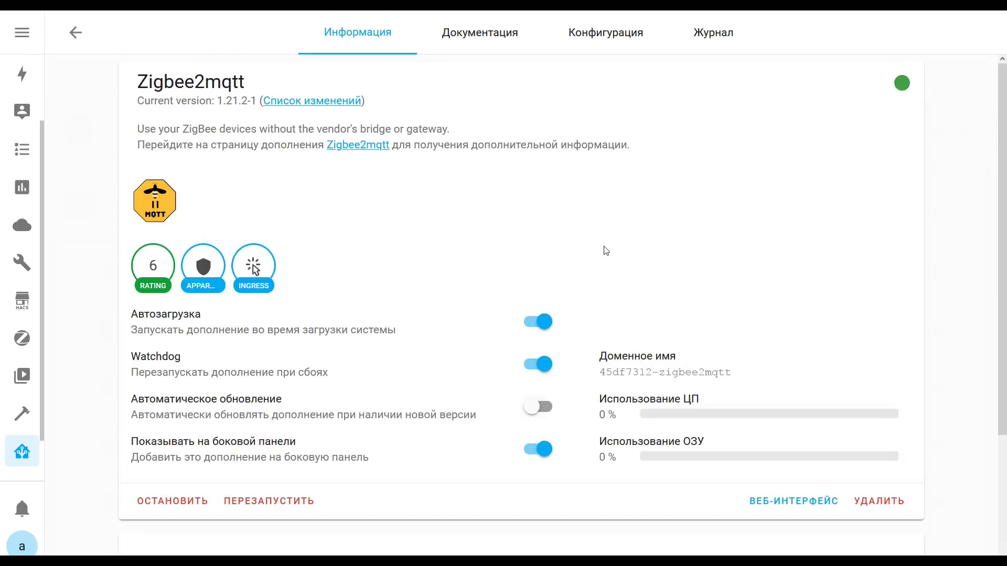
# Follow the Zigbee2mqtt add-on's startup in its log, refreshing it until device configuration messages are published
pyautogui.click(687, 49)
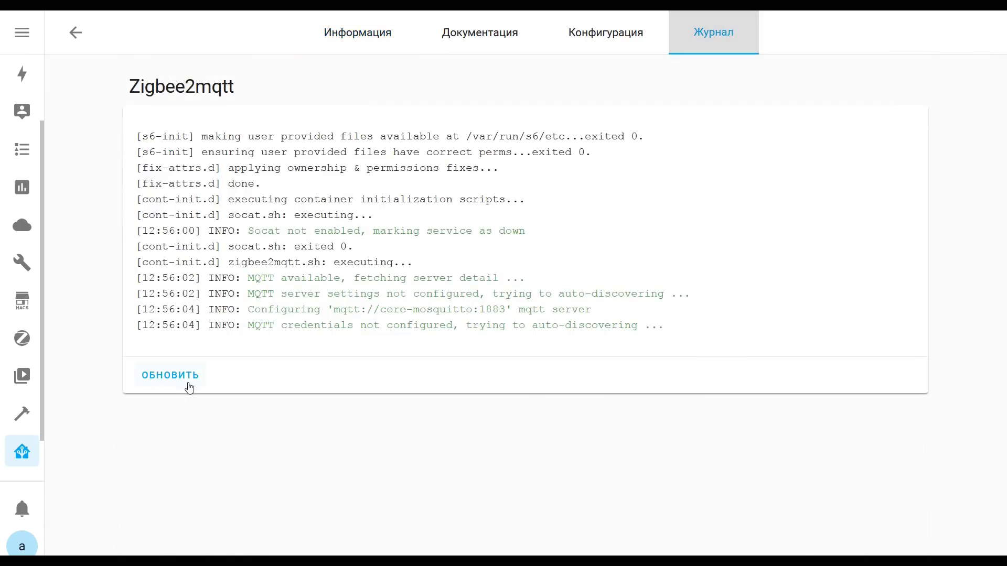
pyautogui.click(190, 388)
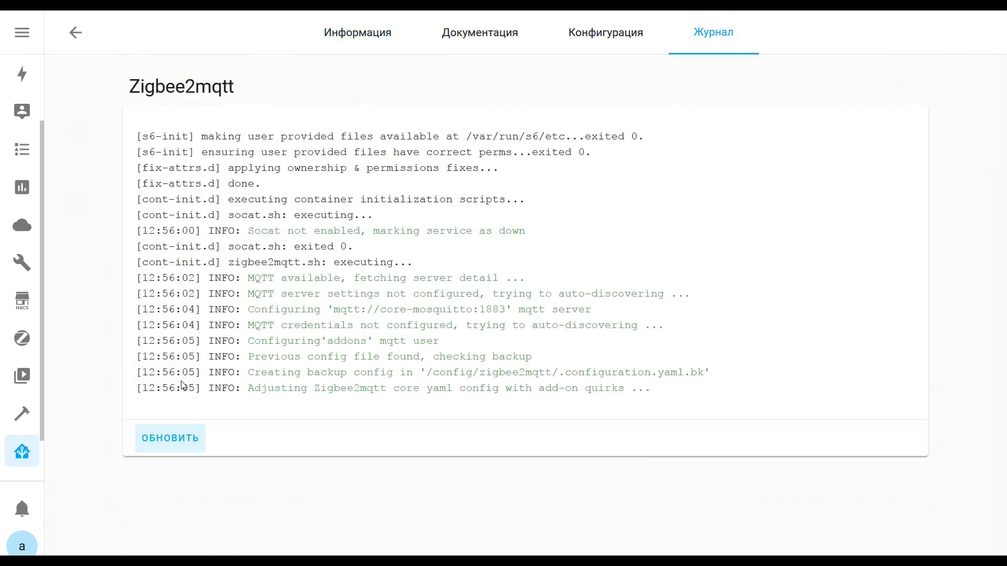
pyautogui.click(175, 438)
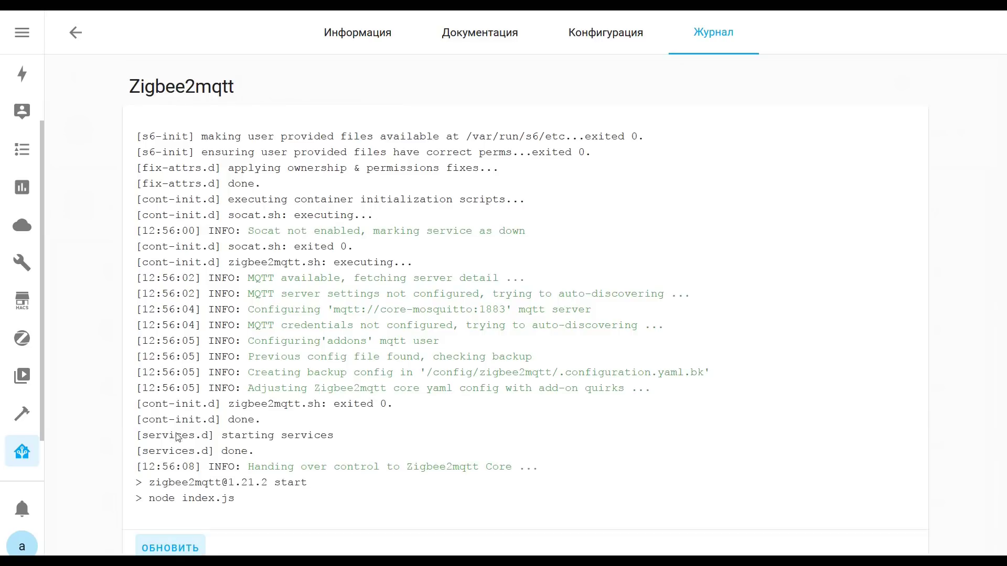
pyautogui.click(168, 545)
pyautogui.scroll(-1, 300, 409)
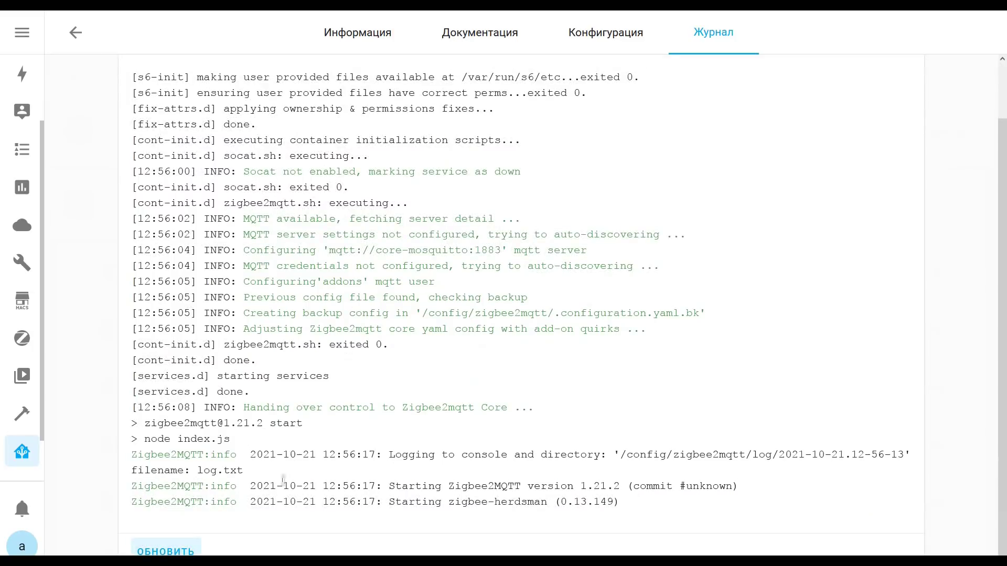
pyautogui.click(188, 552)
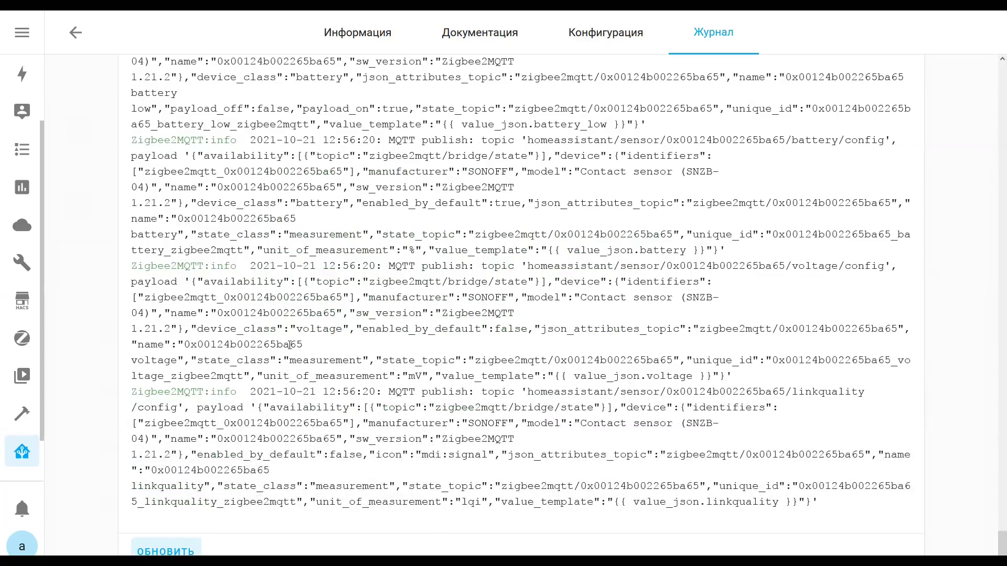
# Test the TuYa TS0121_plug in the new Zigbee2MQTT by switching its state ON and OFF, and return to the device list
pyautogui.click(22, 338)
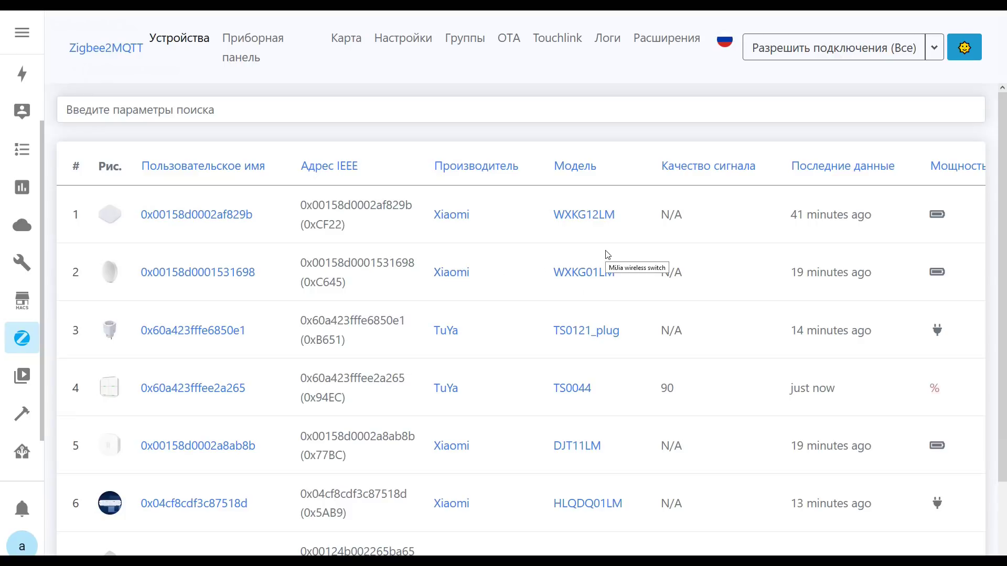
pyautogui.click(173, 331)
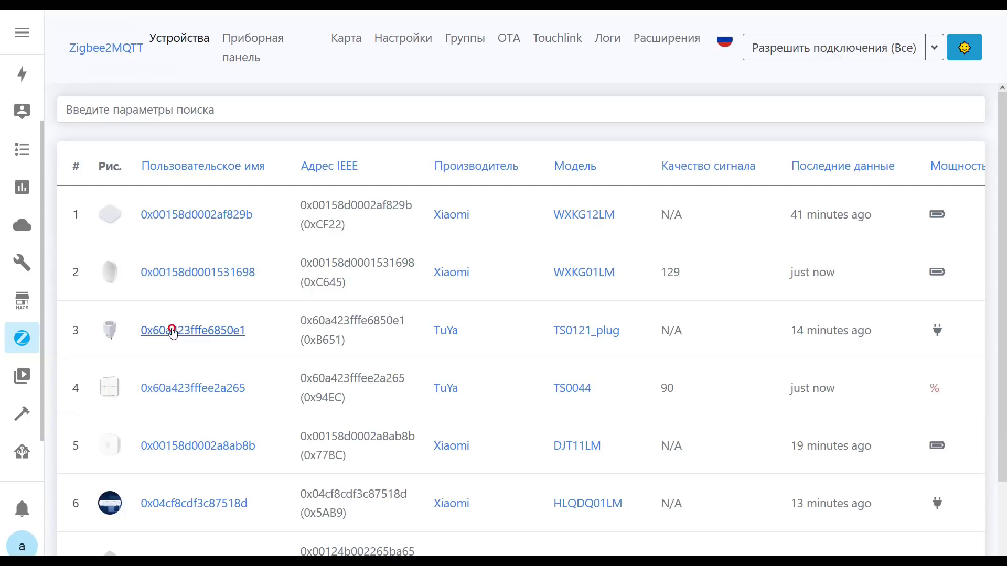
pyautogui.click(203, 148)
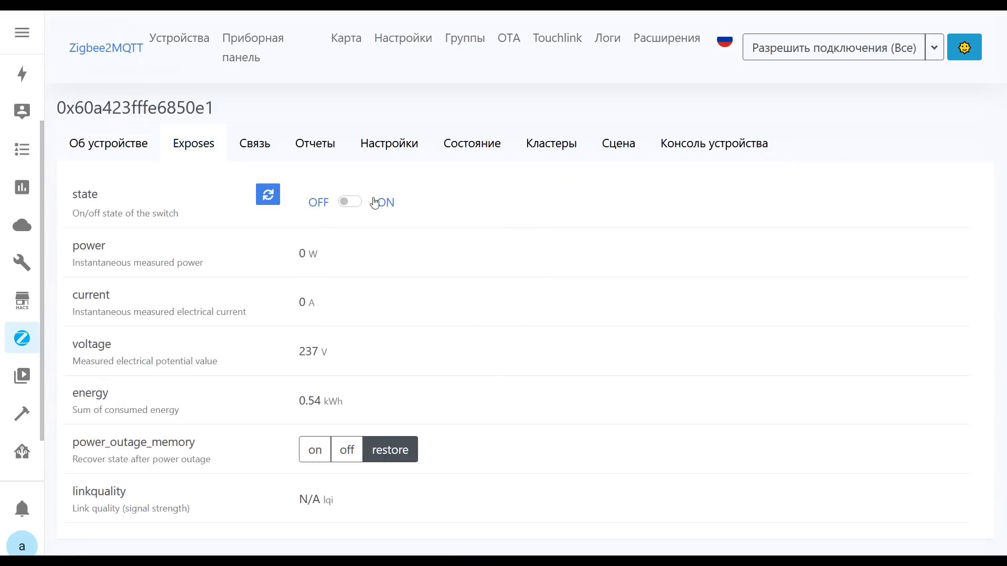
pyautogui.click(386, 202)
pyautogui.click(320, 205)
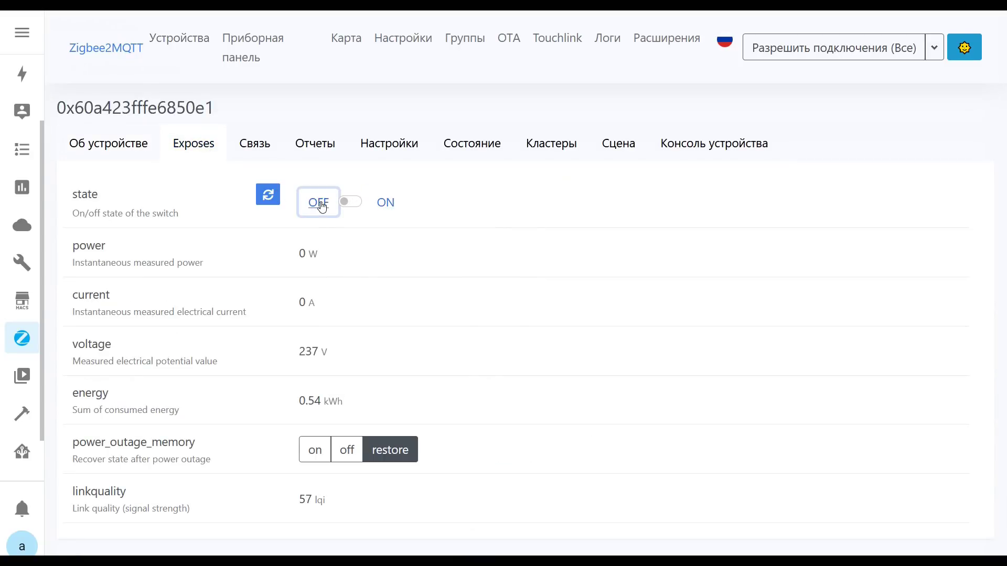
pyautogui.click(178, 50)
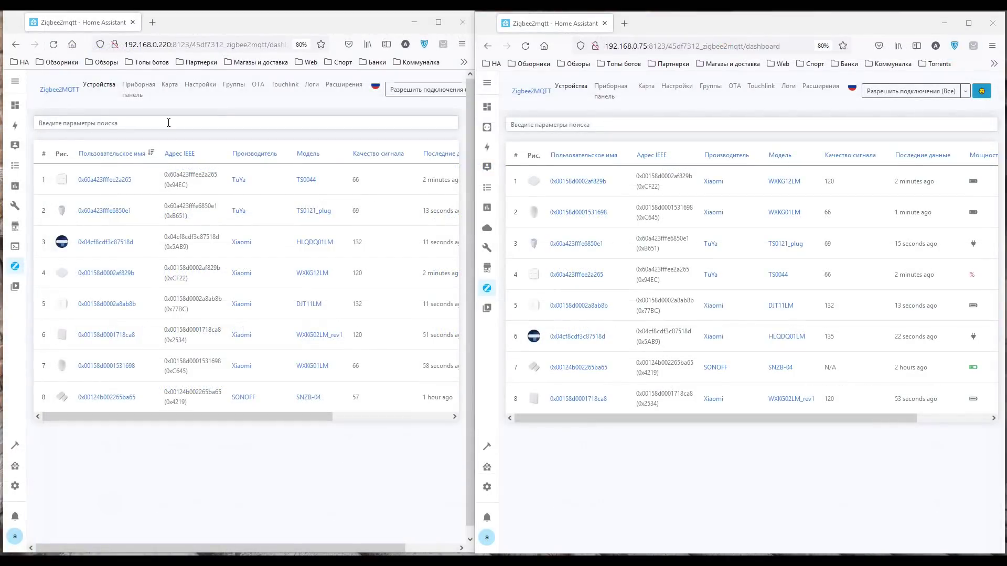
# Compare the Zigbee2MQTT device lists of 192.168.0.220 and 192.168.0.75 side by side, both sorted by friendly name
pyautogui.moveTo(157, 45); pyautogui.dragTo(170, 45)
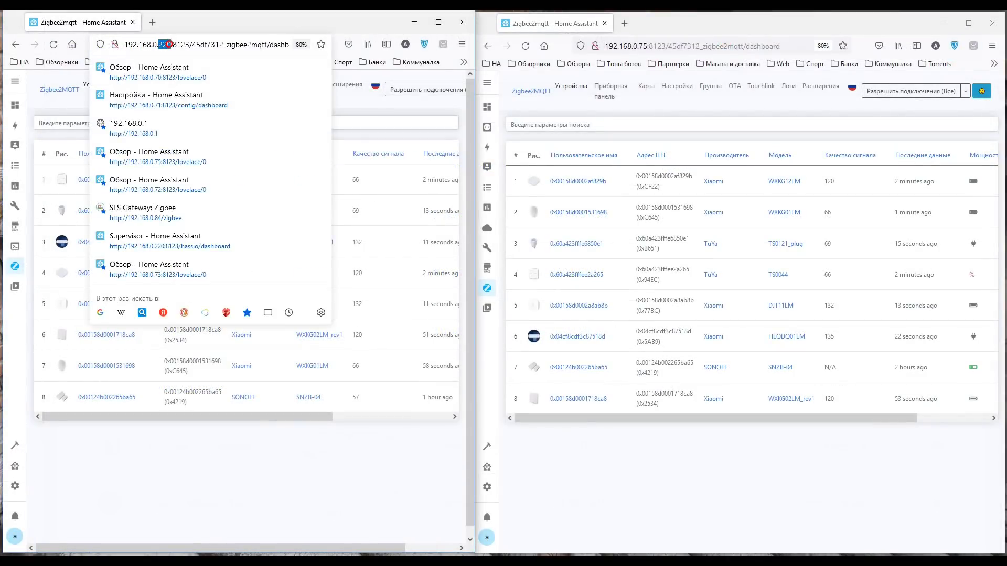
pyautogui.doubleClick(645, 47)
pyautogui.click(633, 485)
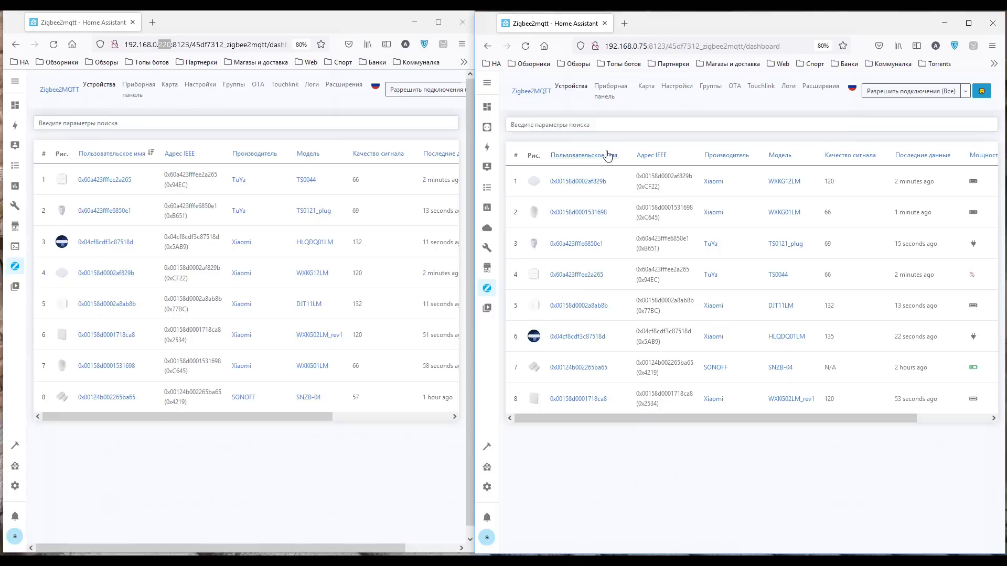
pyautogui.click(588, 156)
pyautogui.click(113, 153)
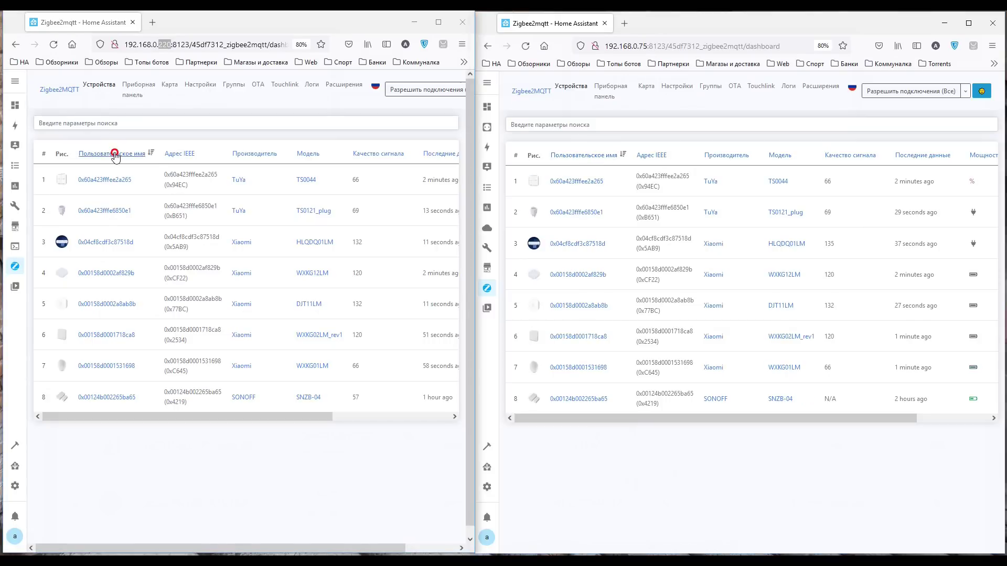
pyautogui.click(116, 155)
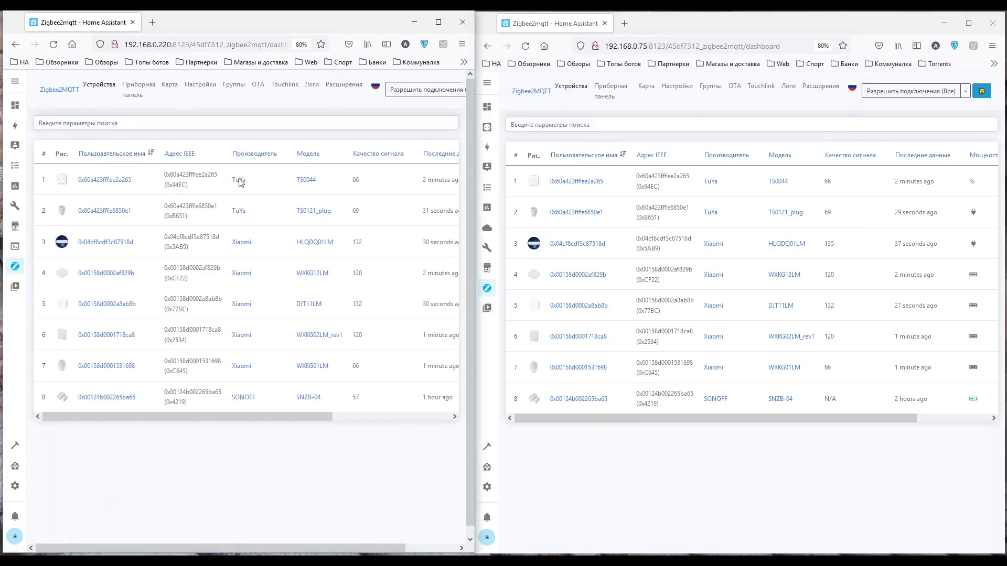
pyautogui.moveTo(314, 416); pyautogui.dragTo(328, 416)
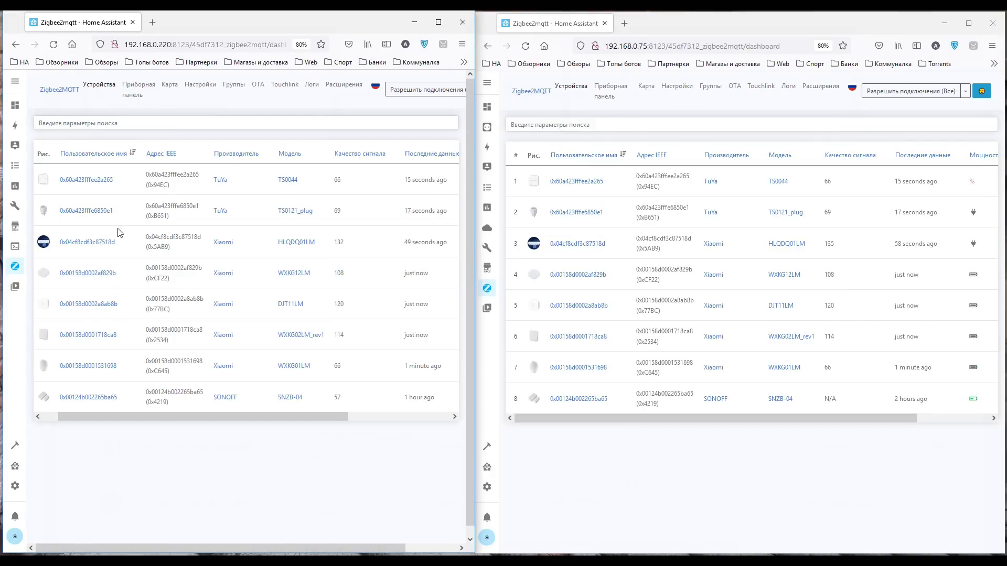
# Test the TS0121_plug from its Exposes in both Zigbee2MQTT instances, switching it ON from 192.168.0.220 and OFF from 192.168.0.75, and return to both device lists
pyautogui.click(105, 210)
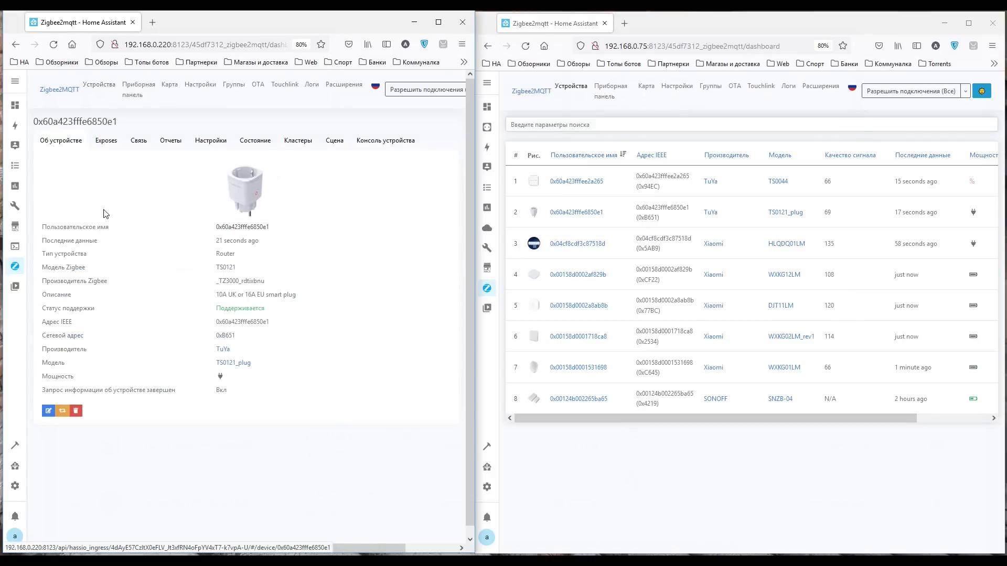
pyautogui.click(107, 140)
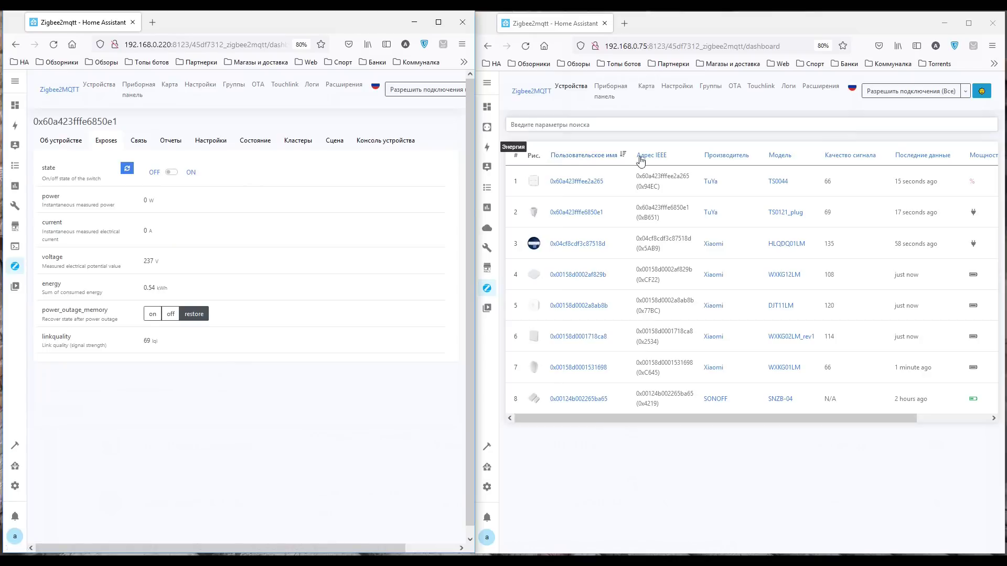
pyautogui.click(597, 212)
pyautogui.click(578, 142)
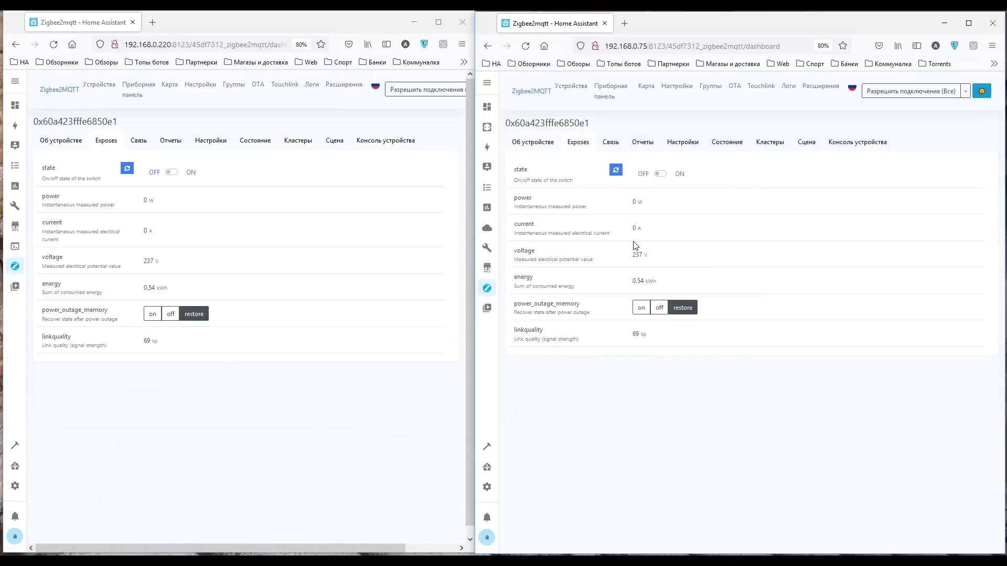
pyautogui.click(191, 174)
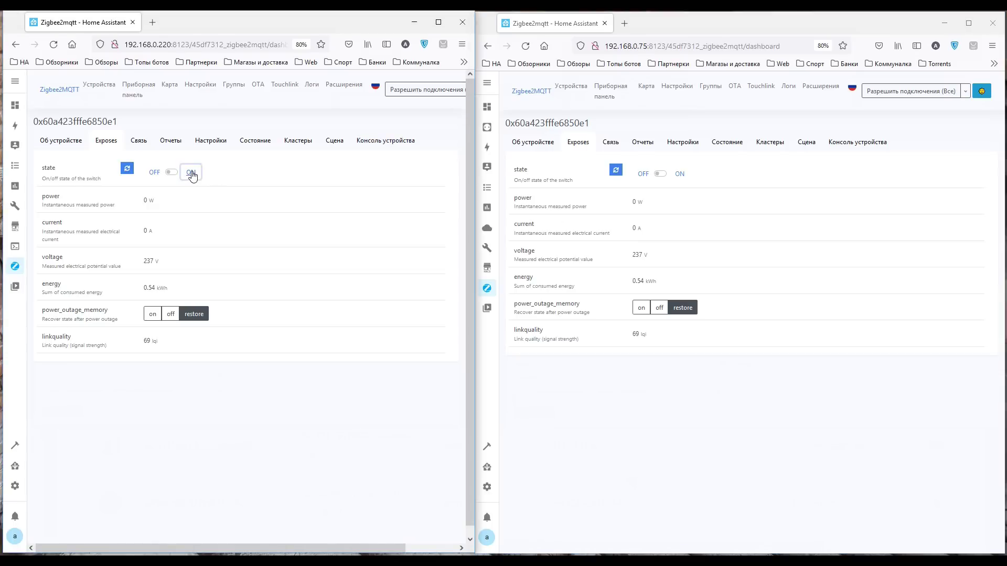
pyautogui.click(643, 175)
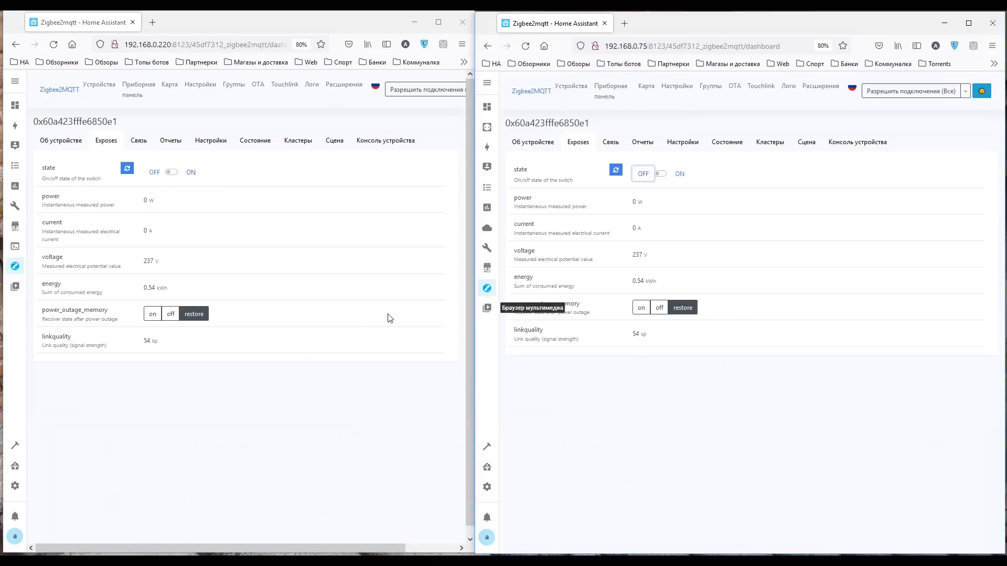
pyautogui.click(102, 85)
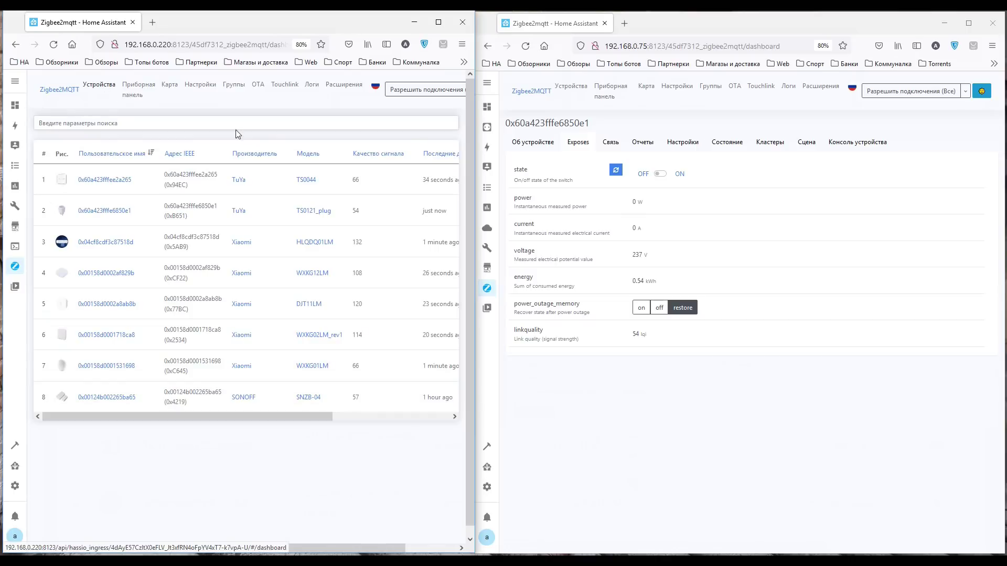
pyautogui.click(564, 89)
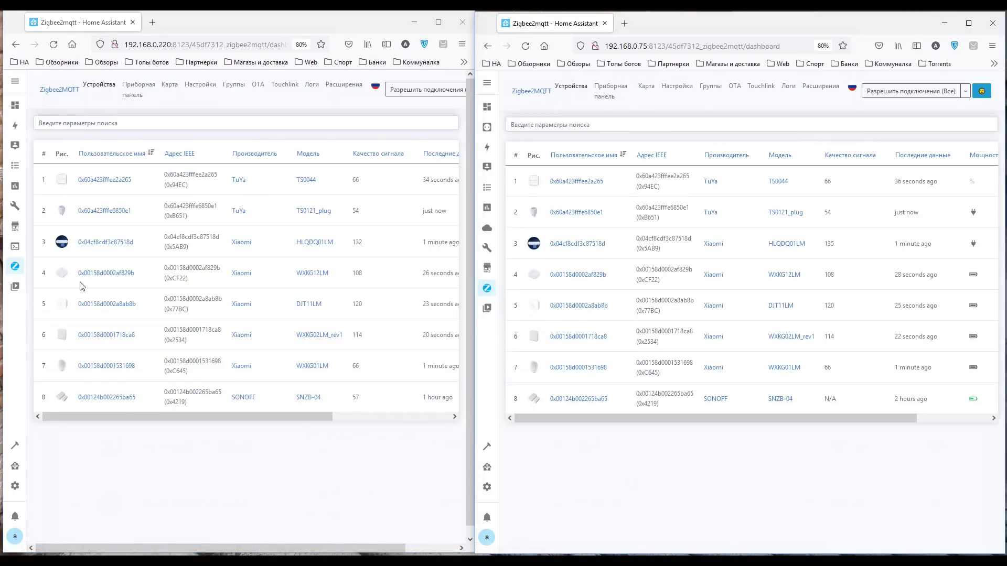
# On 192.168.0.220, open the TS0121_plug among the Mosquitto broker integration's devices and switch it on from its Home Assistant device page
pyautogui.click(14, 485)
pyautogui.click(290, 161)
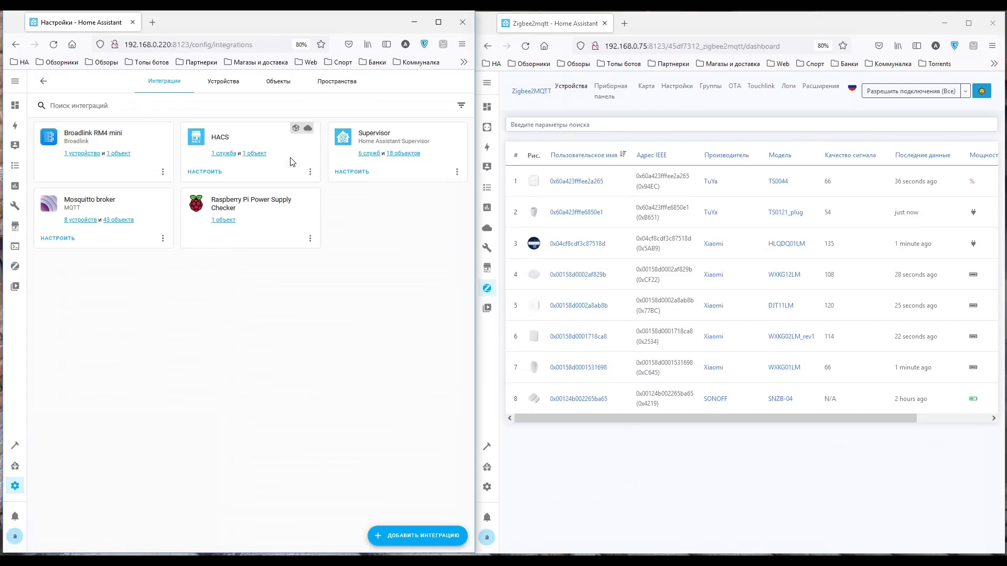
pyautogui.click(81, 219)
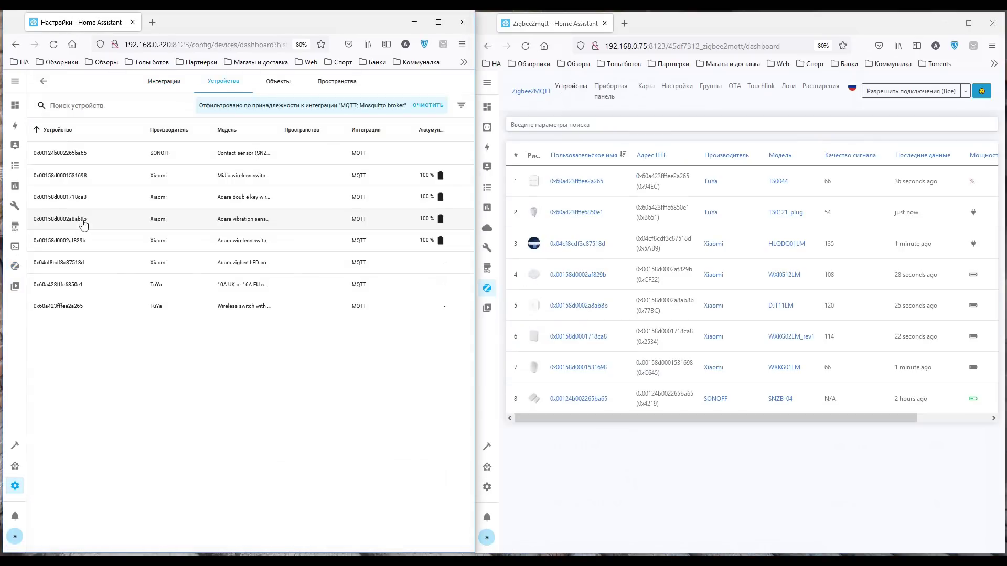
pyautogui.click(78, 284)
pyautogui.click(162, 274)
# Open the TS0121_plug's Exposes on 192.168.0.75 and alternate its state: off there, on from 192.168.0.220's device page, and off again from 192.168.0.75
pyautogui.click(579, 219)
pyautogui.click(578, 142)
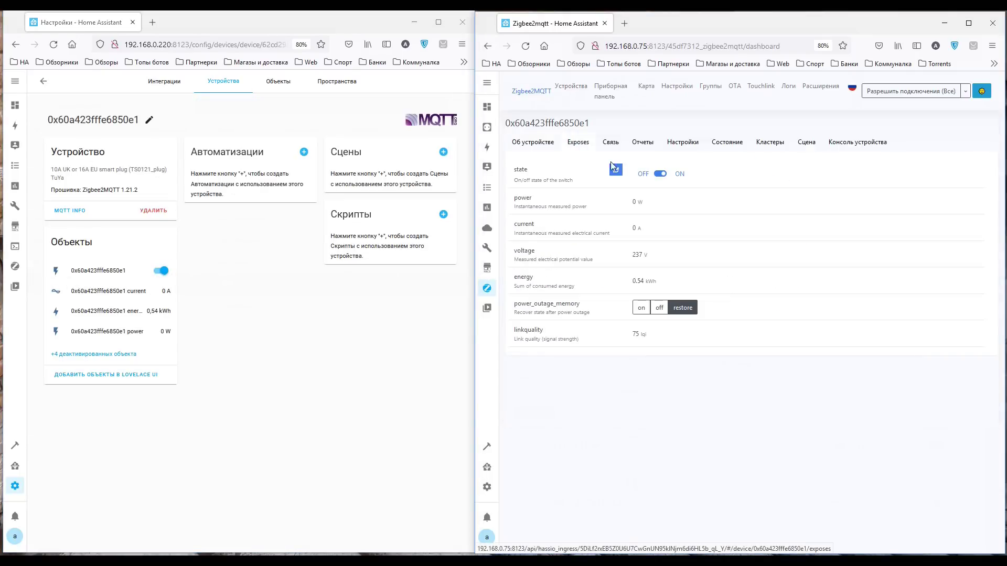
pyautogui.click(656, 173)
pyautogui.click(161, 270)
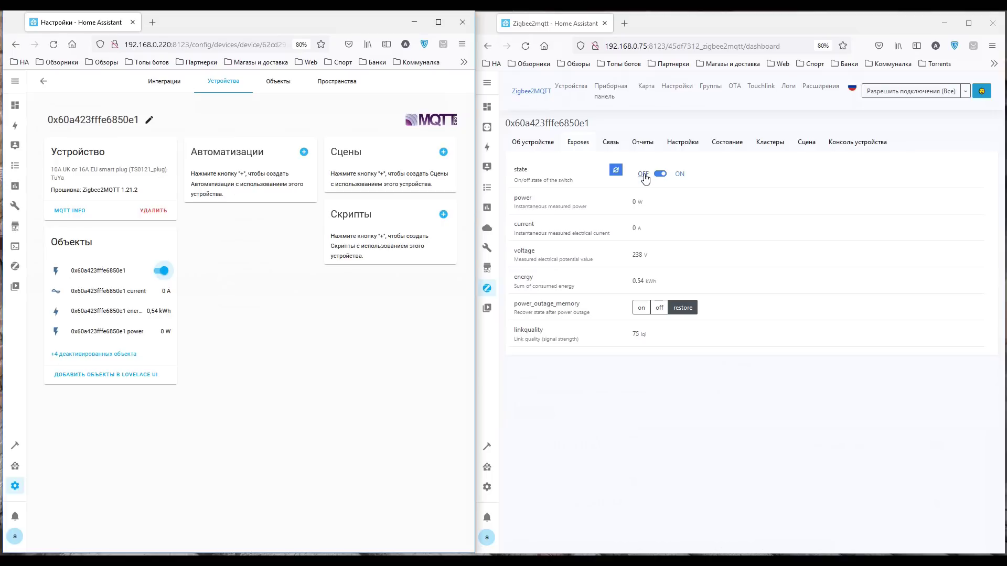
pyautogui.click(645, 177)
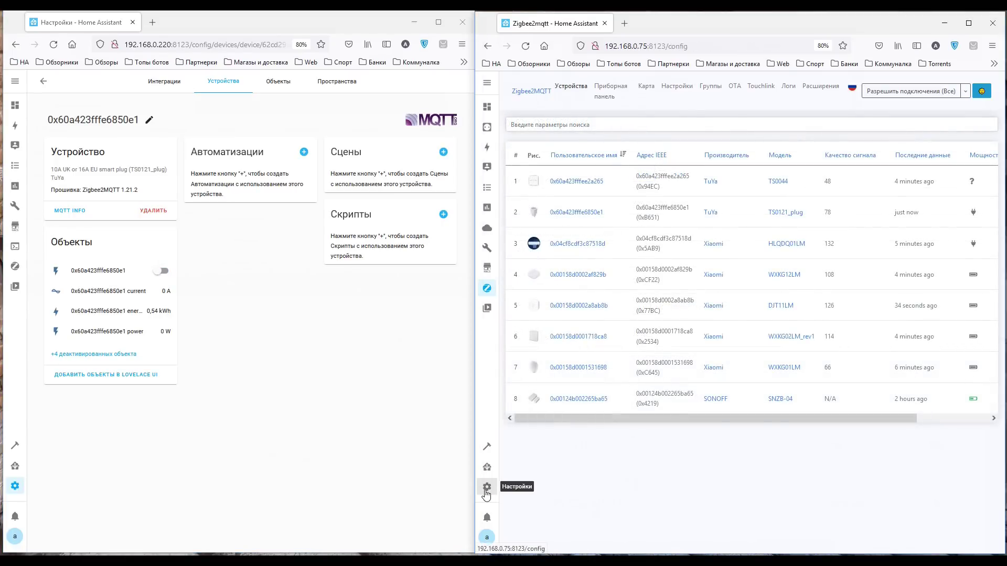
# On 192.168.0.75, toggle the TS0121_plug twice from its Mosquitto broker device page, and reopen Zigbee2MQTT on both installations
pyautogui.click(486, 489)
pyautogui.click(784, 167)
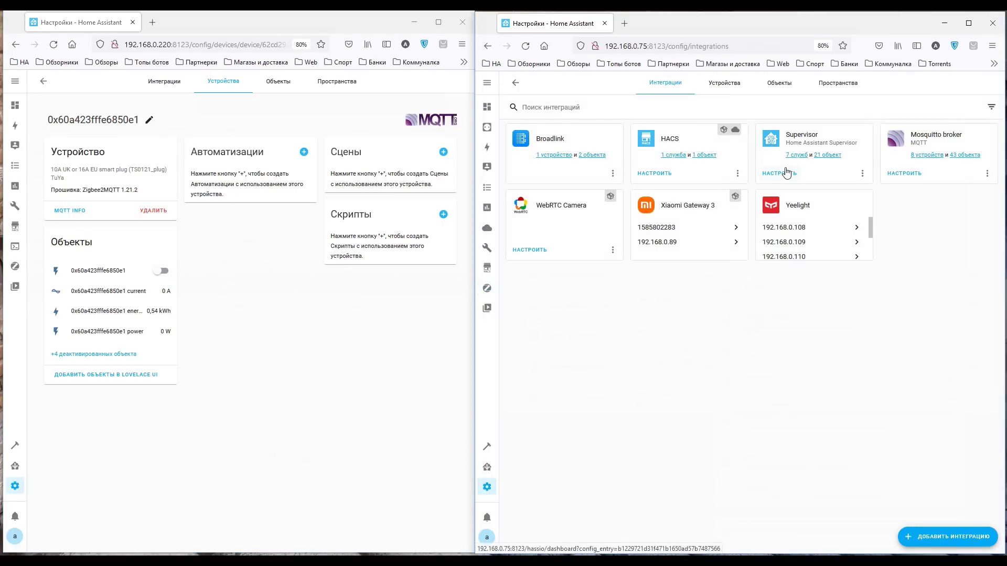
pyautogui.click(936, 156)
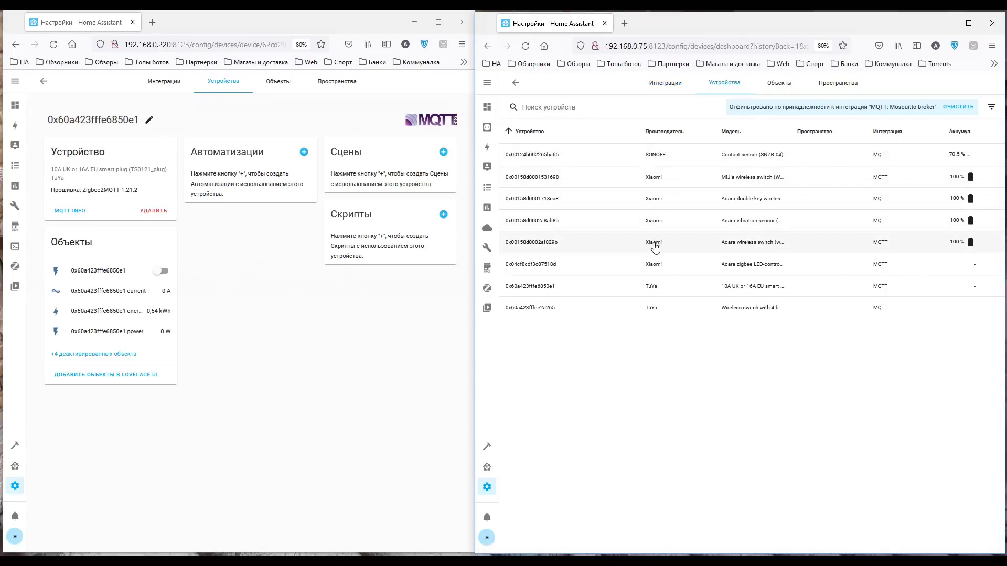
pyautogui.click(559, 286)
pyautogui.click(662, 273)
pyautogui.click(663, 273)
pyautogui.click(487, 290)
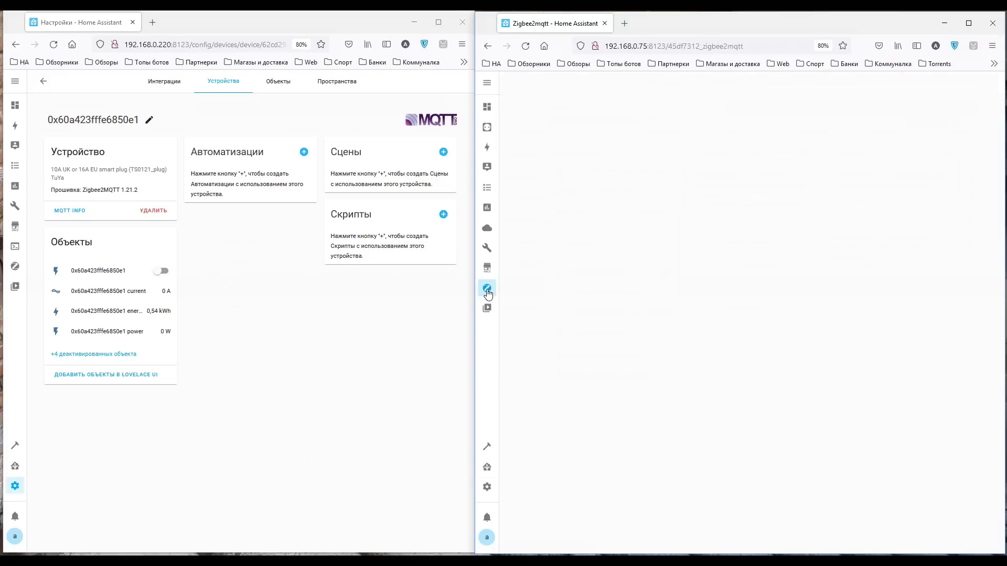
pyautogui.click(16, 267)
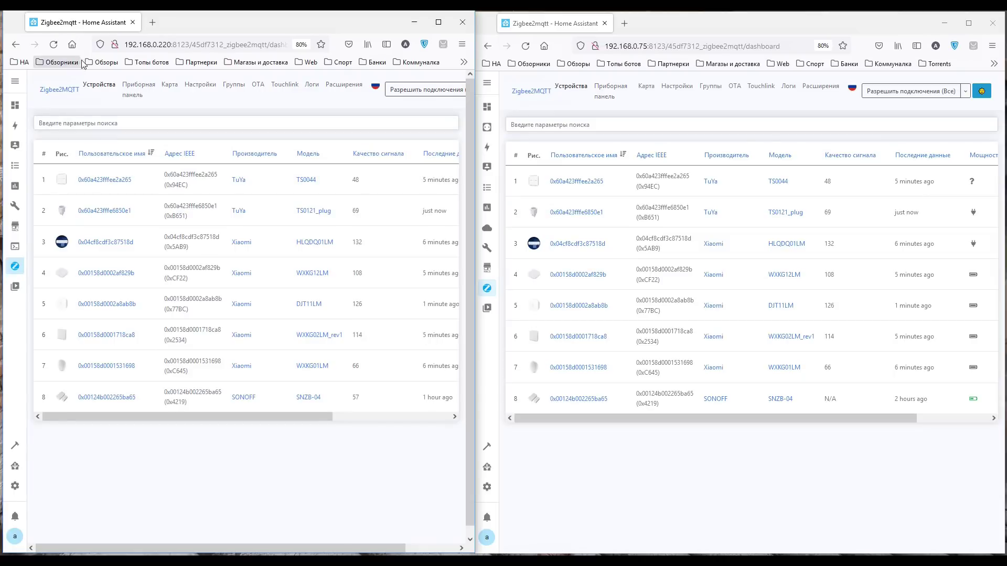
# Permit device joining in Zigbee2MQTT on 192.168.0.220 and pair the TuYa TS011F_plug smart plug
pyautogui.moveTo(316, 416); pyautogui.dragTo(388, 416)
pyautogui.click(420, 90)
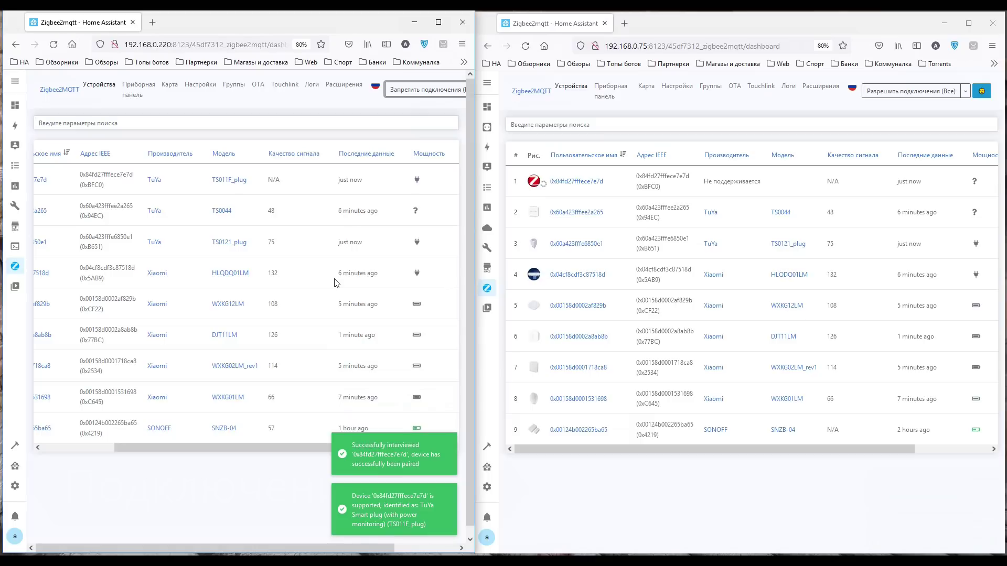
pyautogui.moveTo(321, 445); pyautogui.dragTo(224, 445)
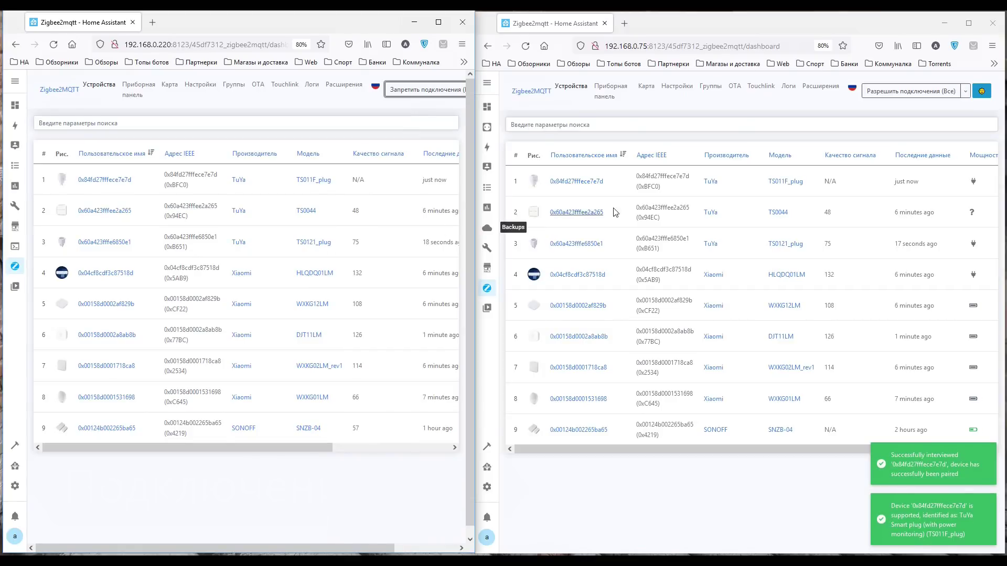
# Open the new TS011F_plug's Exposes on both installations, switching it ON from 192.168.0.220 and OFF from 192.168.0.75
pyautogui.click(99, 180)
pyautogui.click(106, 141)
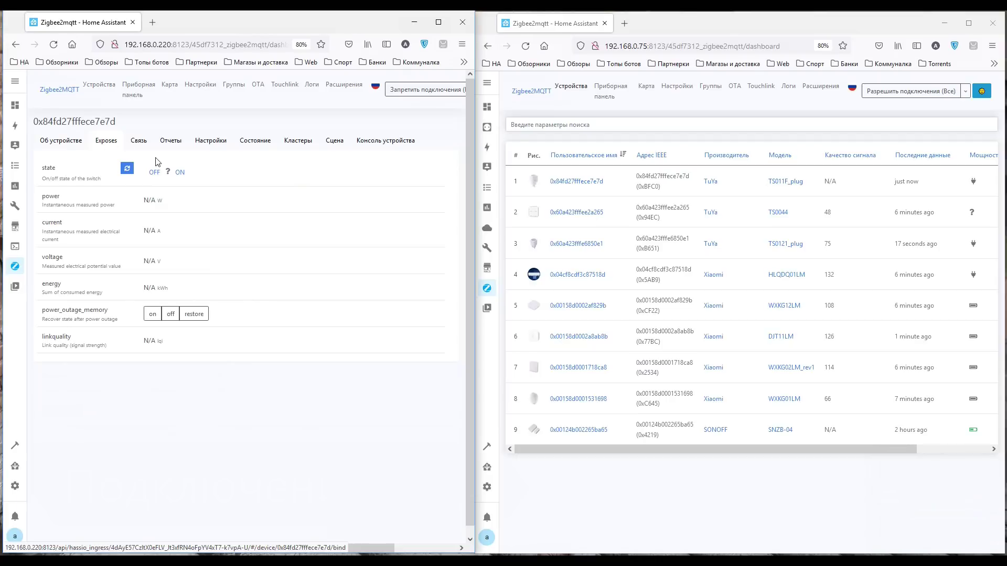
pyautogui.click(177, 174)
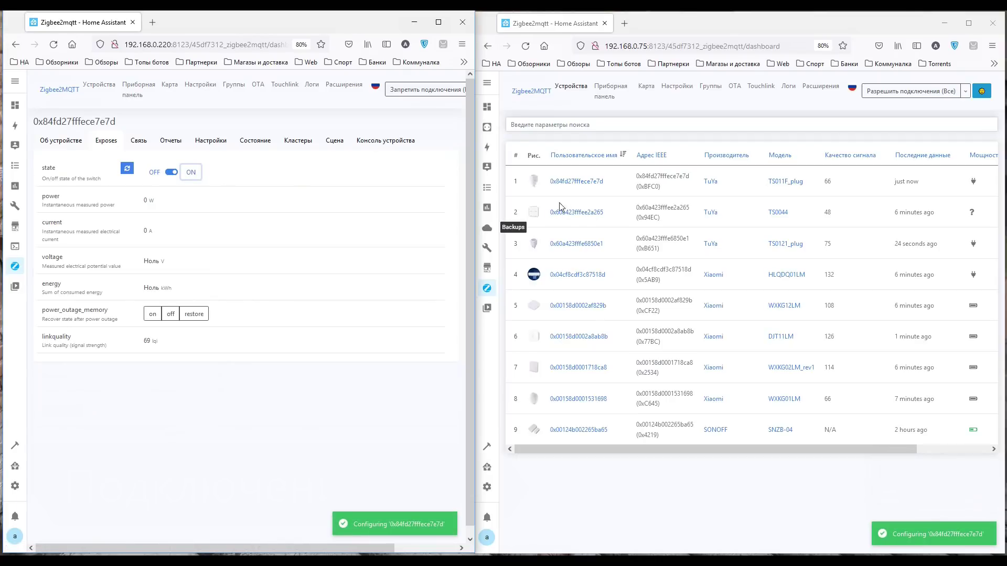
pyautogui.click(575, 191)
pyautogui.click(584, 183)
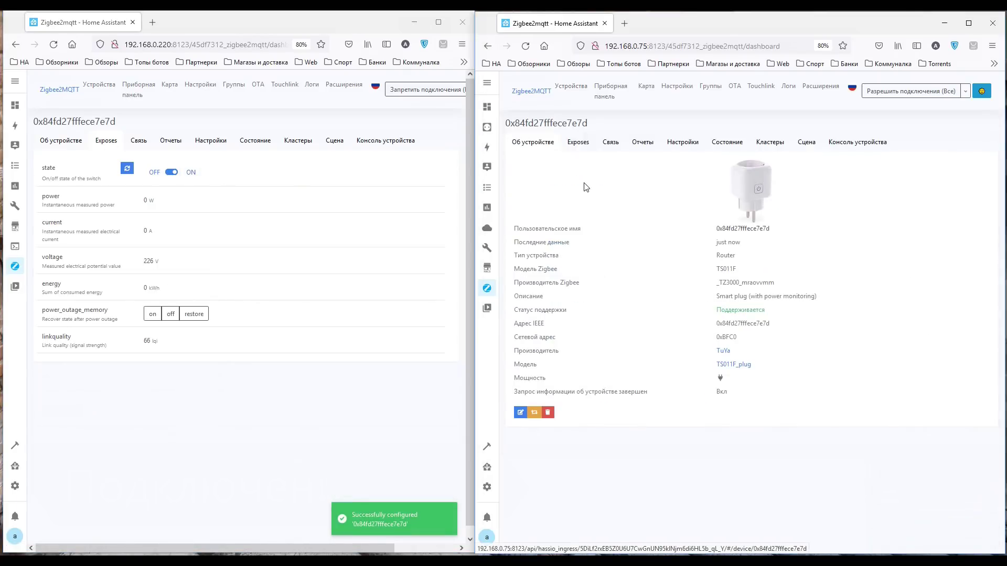
pyautogui.click(578, 142)
pyautogui.click(644, 175)
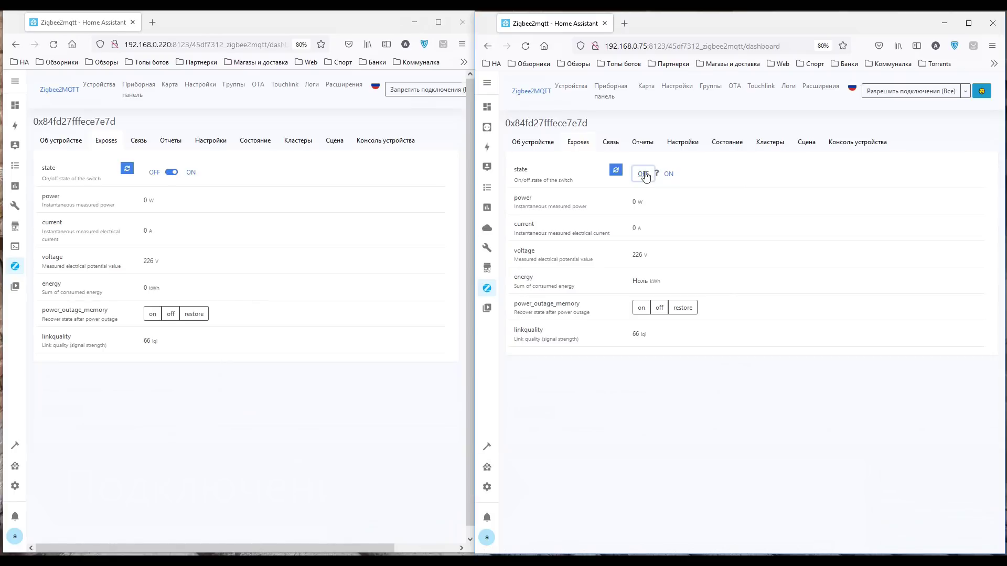
# Retest the TS011F_plug's state OFF and ON from 192.168.0.220, and OFF, ON and OFF from 192.168.0.75
pyautogui.click(157, 174)
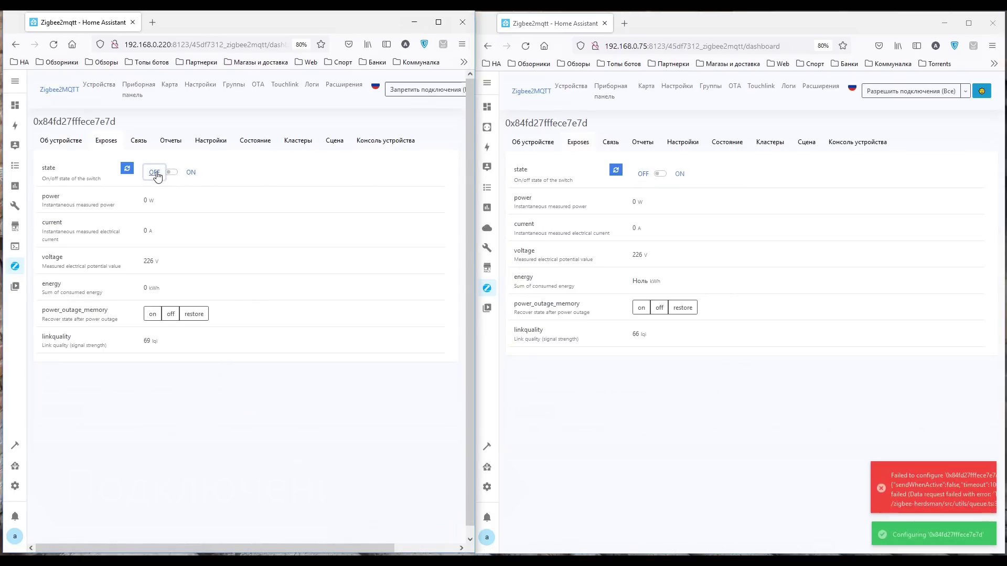
pyautogui.click(192, 173)
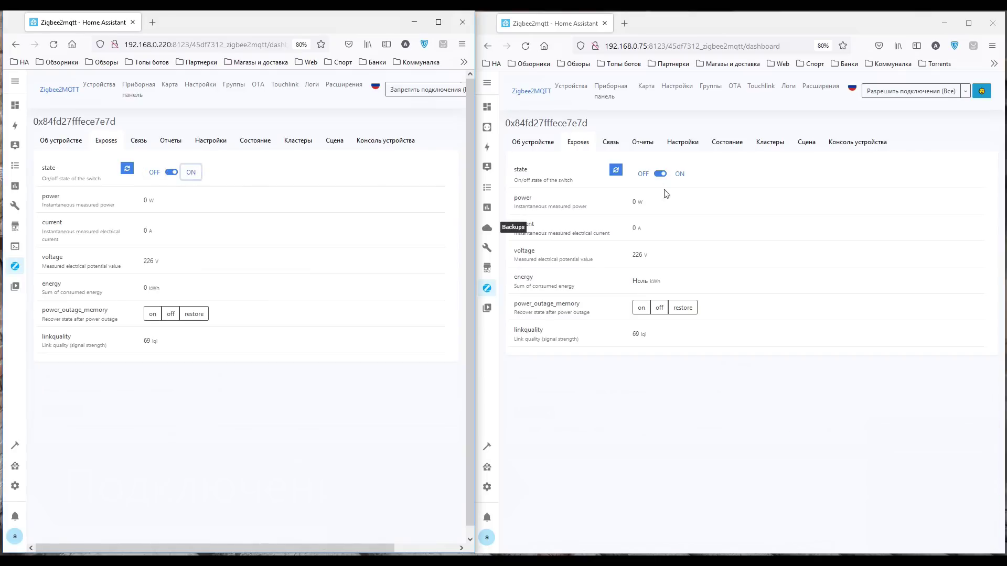
pyautogui.click(643, 176)
pyautogui.click(679, 174)
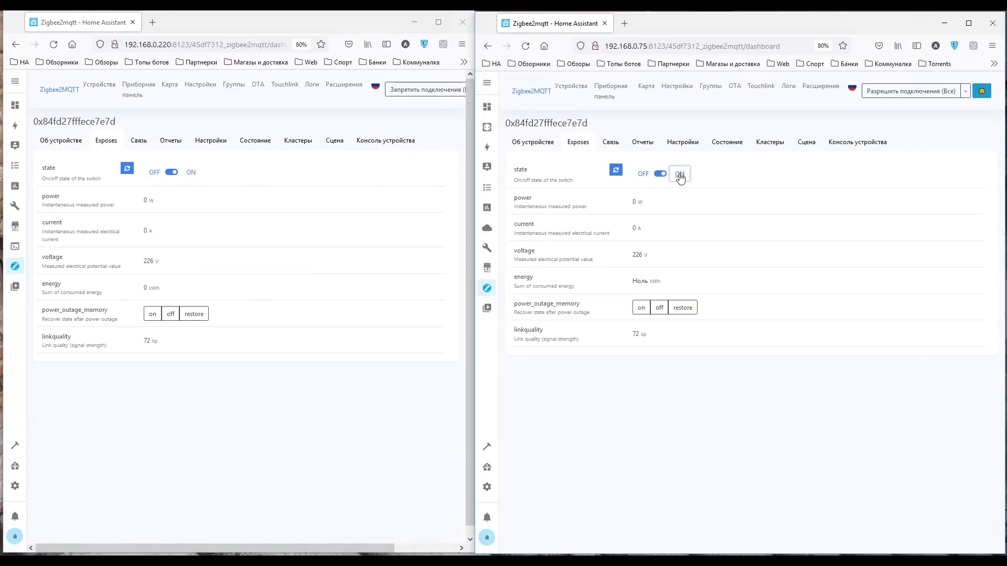
pyautogui.click(643, 175)
# Set the TS011F_plug's power_outage_memory to off on both 192.168.0.75 and 192.168.0.220
pyautogui.click(658, 309)
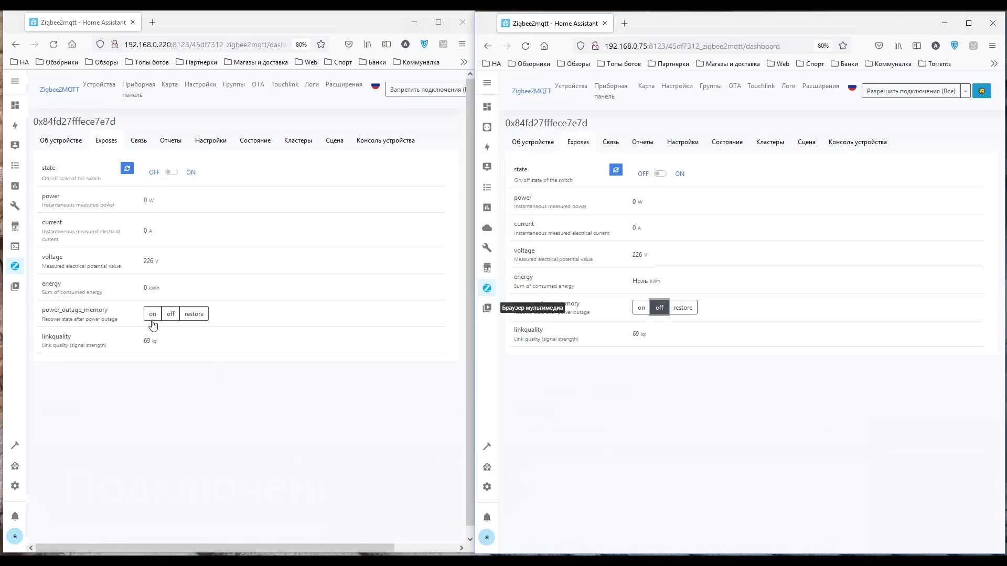
pyautogui.click(171, 314)
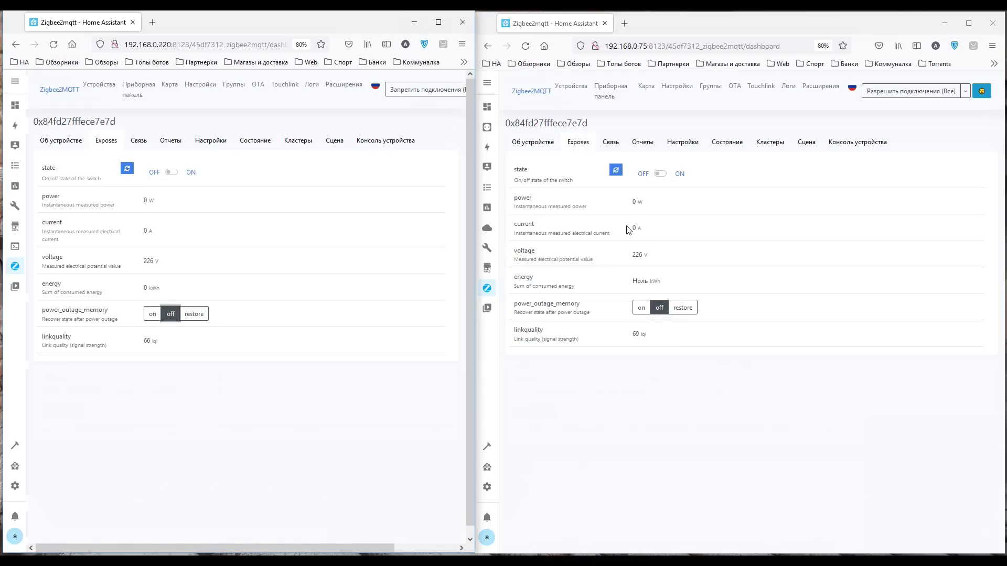
# Switch the TS011F_plug ON and OFF once more from 192.168.0.220, and return to the device lists on both installations
pyautogui.click(191, 174)
pyautogui.click(154, 174)
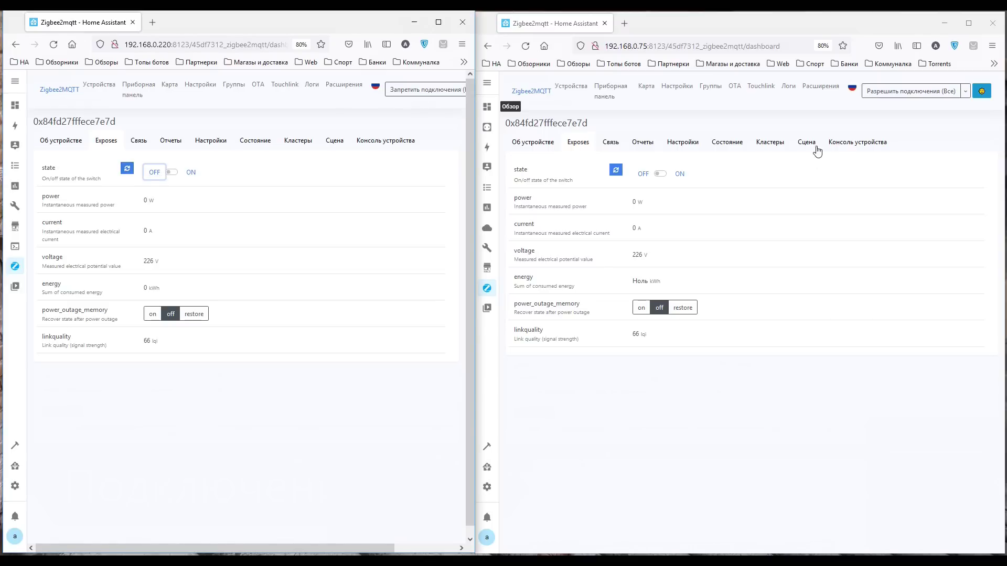
pyautogui.click(91, 86)
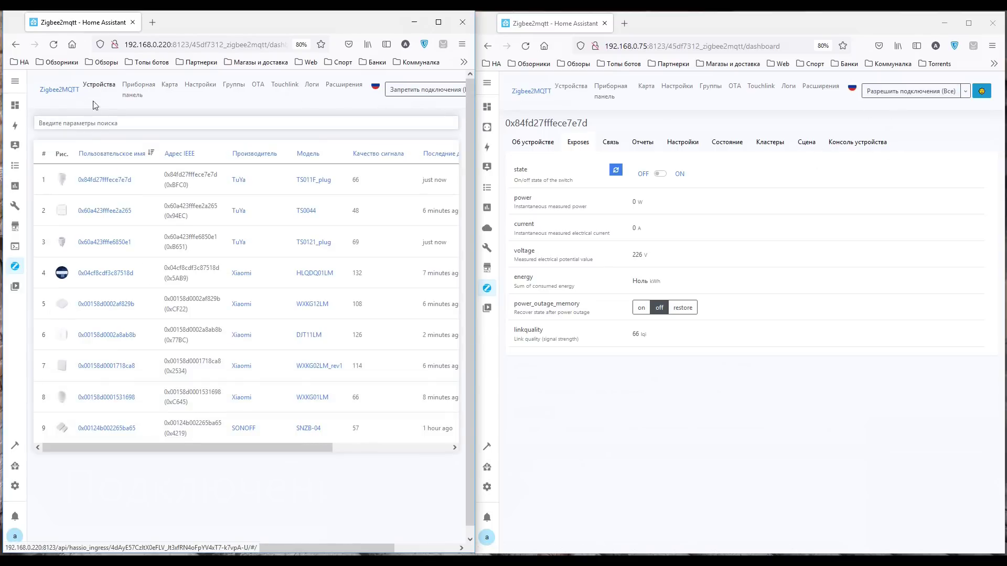
pyautogui.click(577, 88)
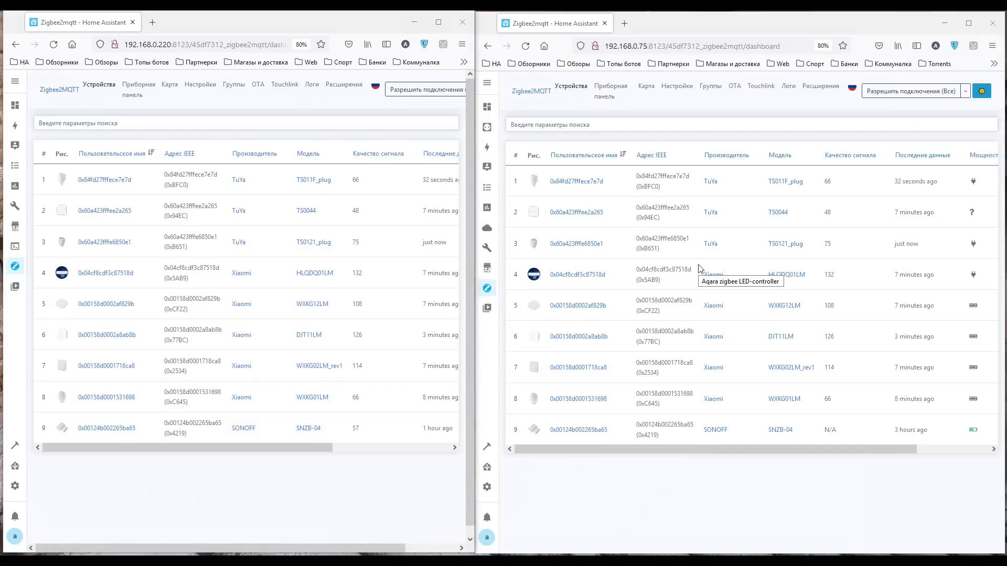
# Permit joining on 192.168.0.75 to pair the Xiaomi WXKG11LM switch, and compare its Exposes on both installations before returning to the device lists
pyautogui.click(908, 92)
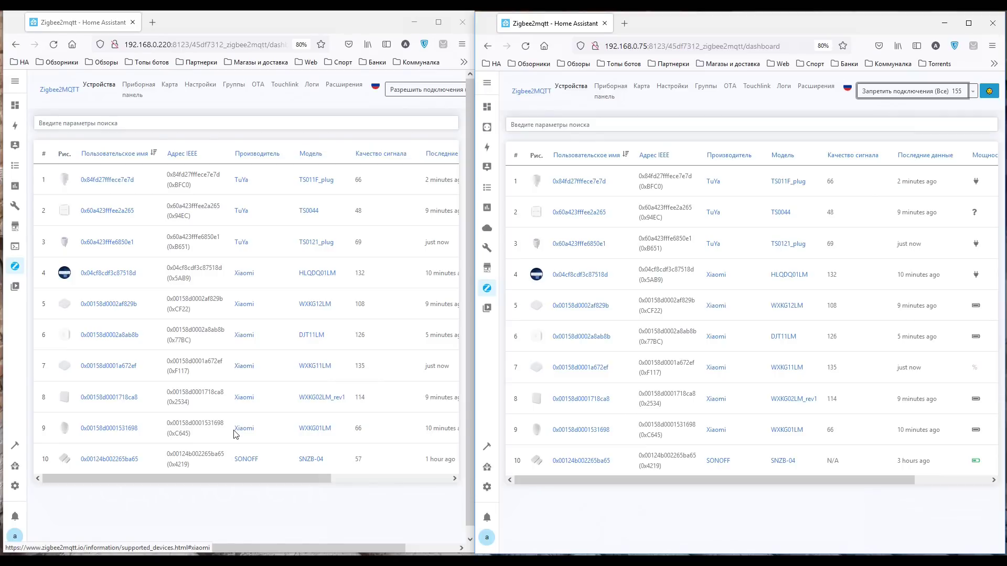
pyautogui.click(115, 367)
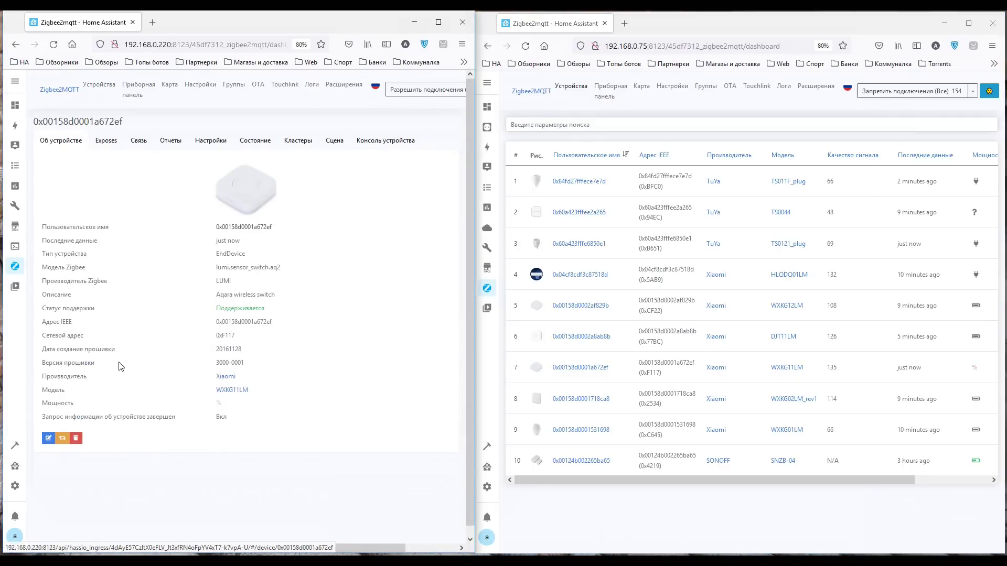
pyautogui.click(125, 151)
pyautogui.click(593, 369)
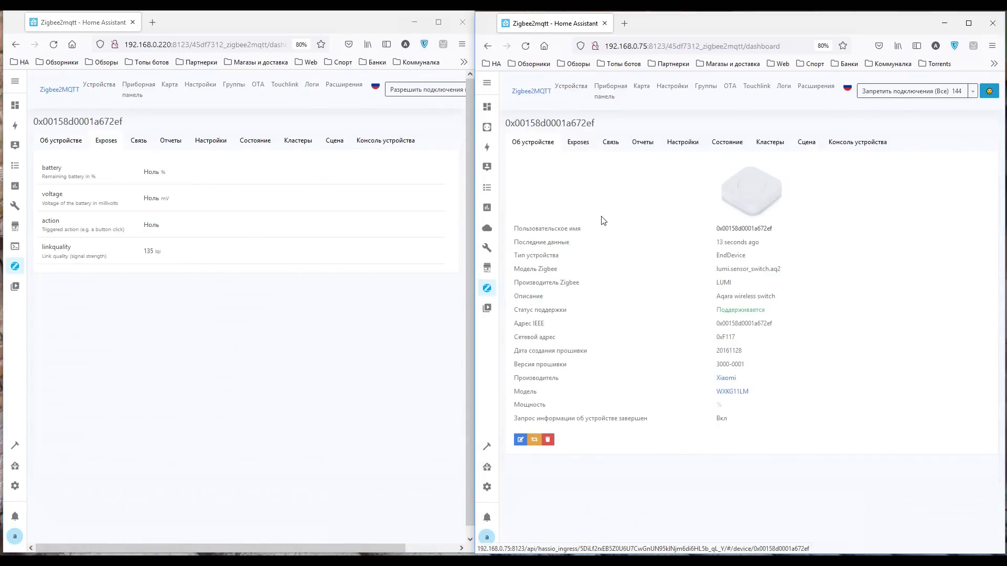
pyautogui.click(578, 142)
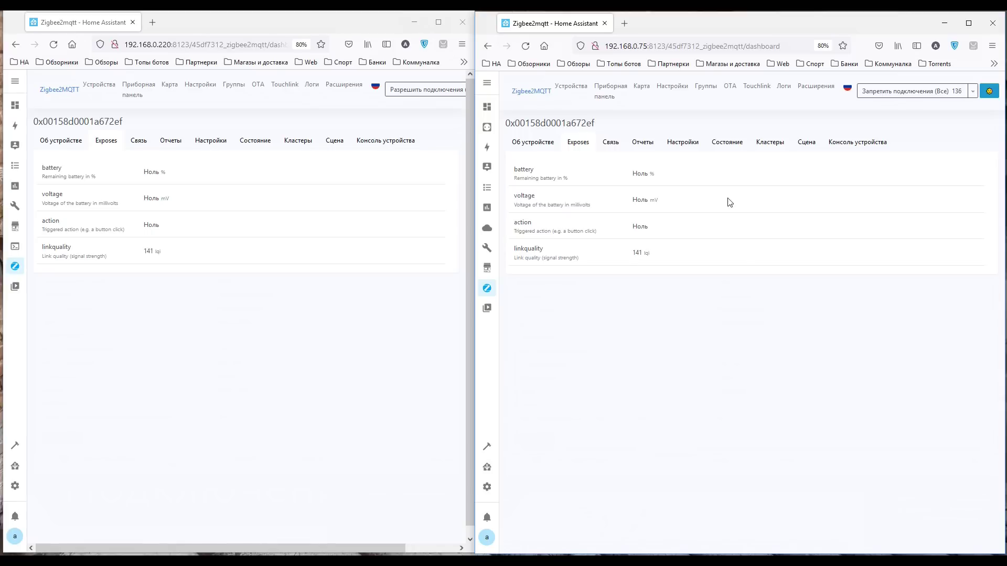
pyautogui.click(101, 85)
pyautogui.click(573, 88)
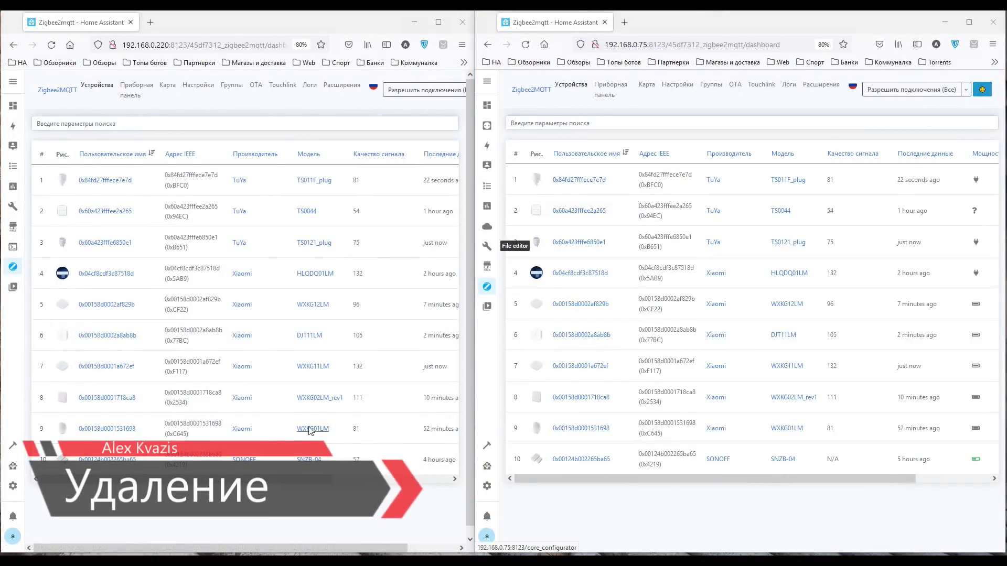
# Remove the TuYa TS011F_plug from Zigbee2MQTT on 192.168.0.220 with forced removal and blocking of further joins left off
pyautogui.click(440, 478)
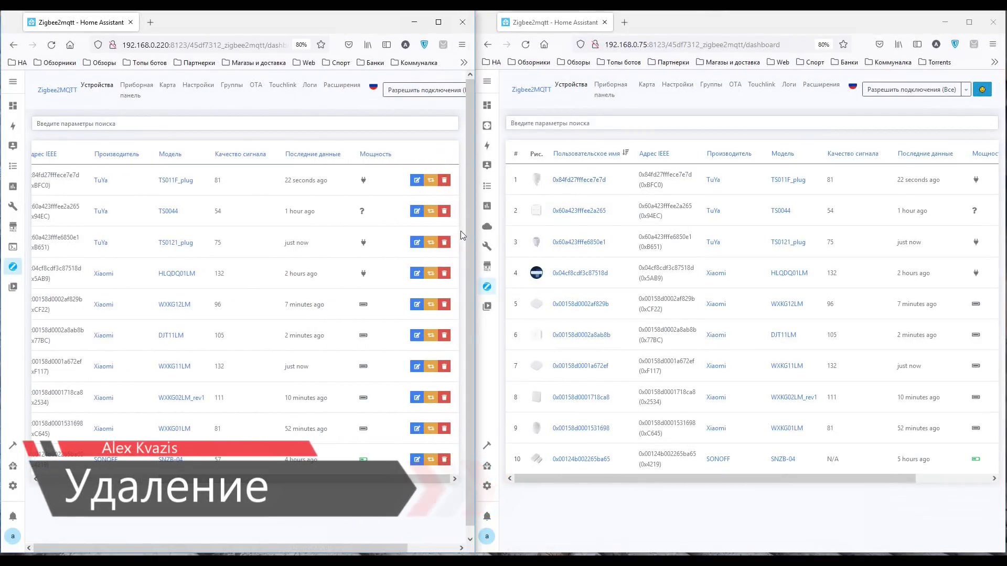
pyautogui.click(446, 181)
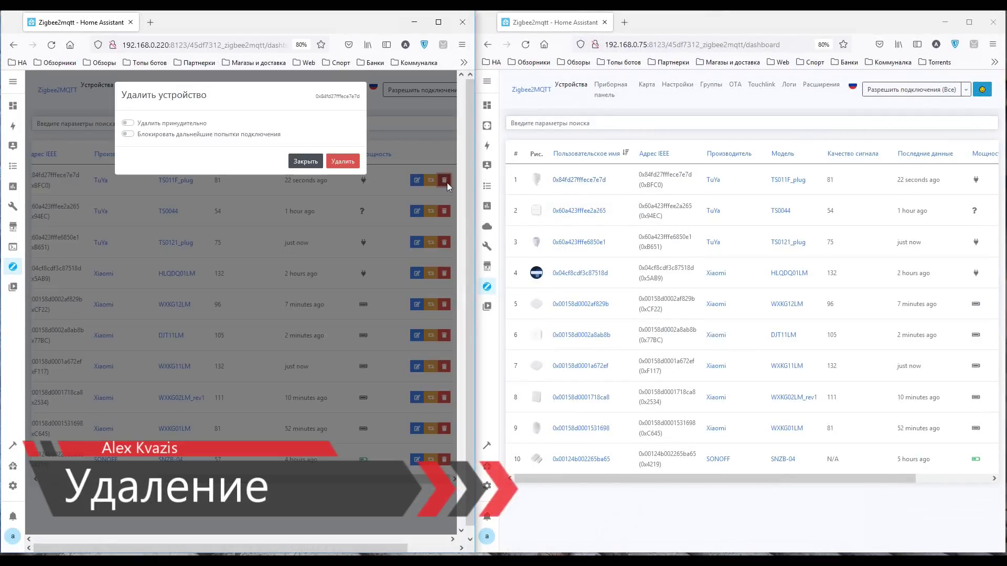
pyautogui.click(343, 162)
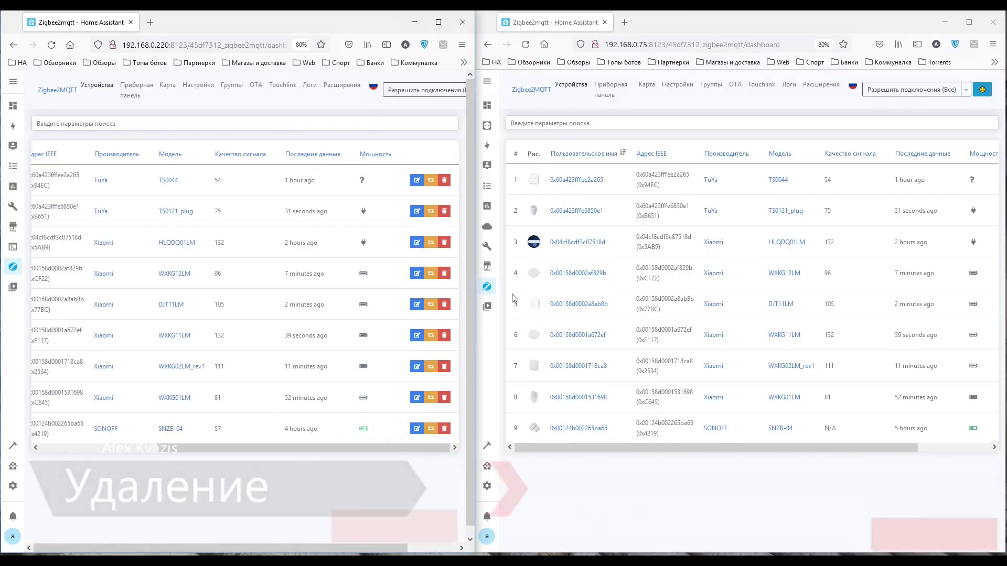
pyautogui.moveTo(427, 449); pyautogui.dragTo(236, 450)
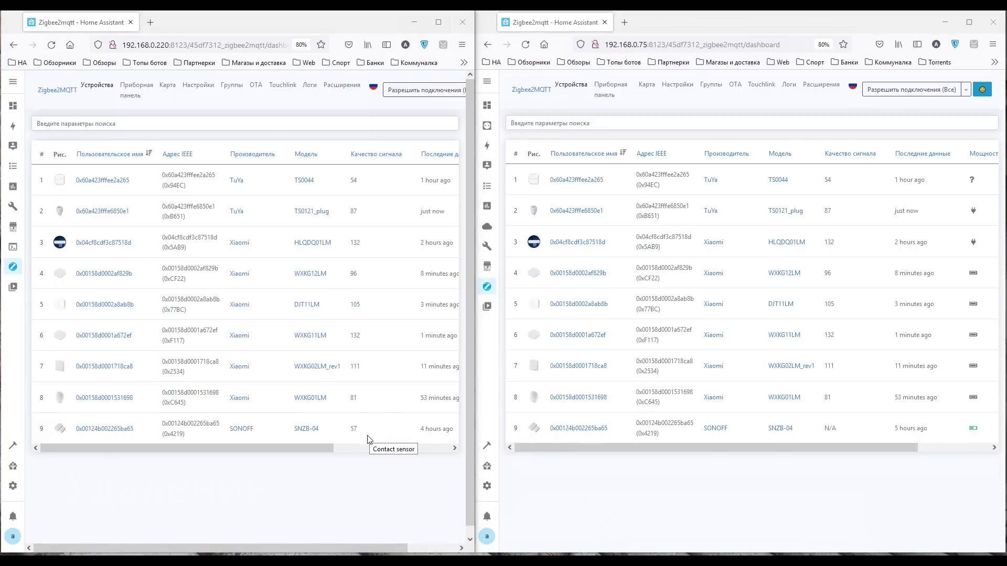
# Force-remove the Xiaomi WXKG02LM_rev1 switch from Zigbee2MQTT on 192.168.0.220, without blocking further join attempts
pyautogui.moveTo(319, 448); pyautogui.dragTo(443, 410)
pyautogui.click(445, 367)
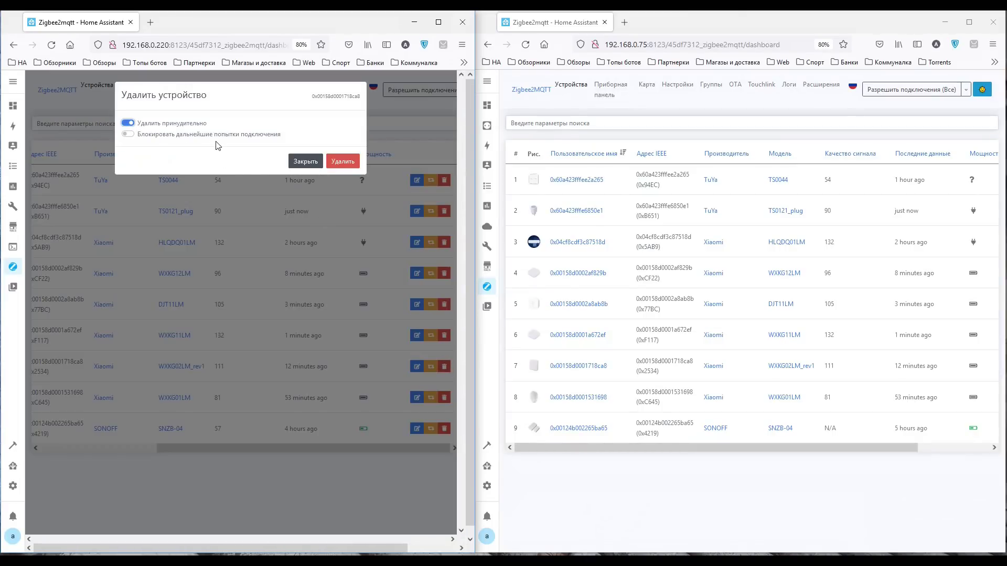
pyautogui.click(343, 161)
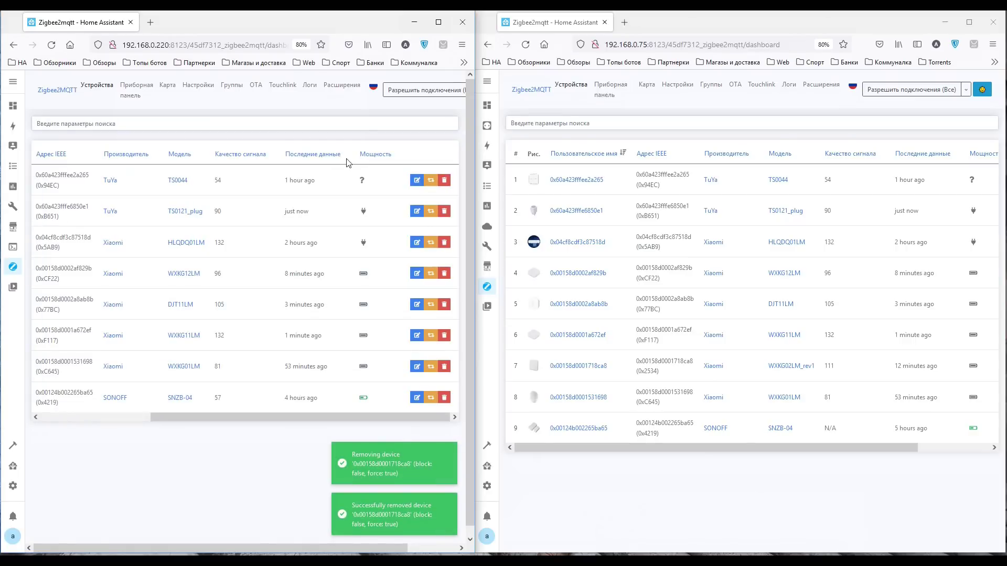
pyautogui.moveTo(348, 417); pyautogui.dragTo(238, 417)
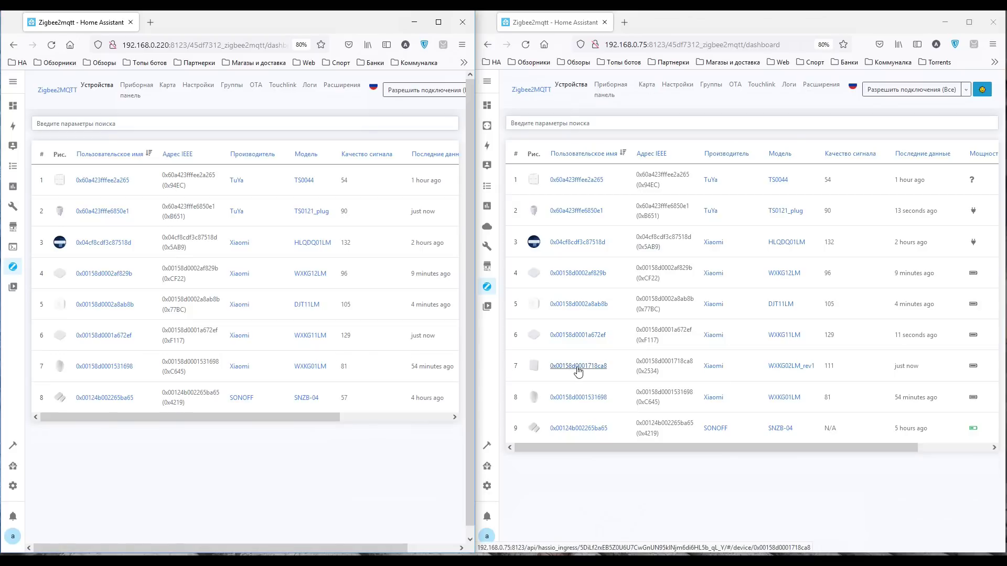
# Force-remove the Xiaomi WXKG02LM_rev1 switch from Zigbee2MQTT on 192.168.0.75 as well, without blocking further join attempts
pyautogui.moveTo(858, 444); pyautogui.dragTo(956, 454)
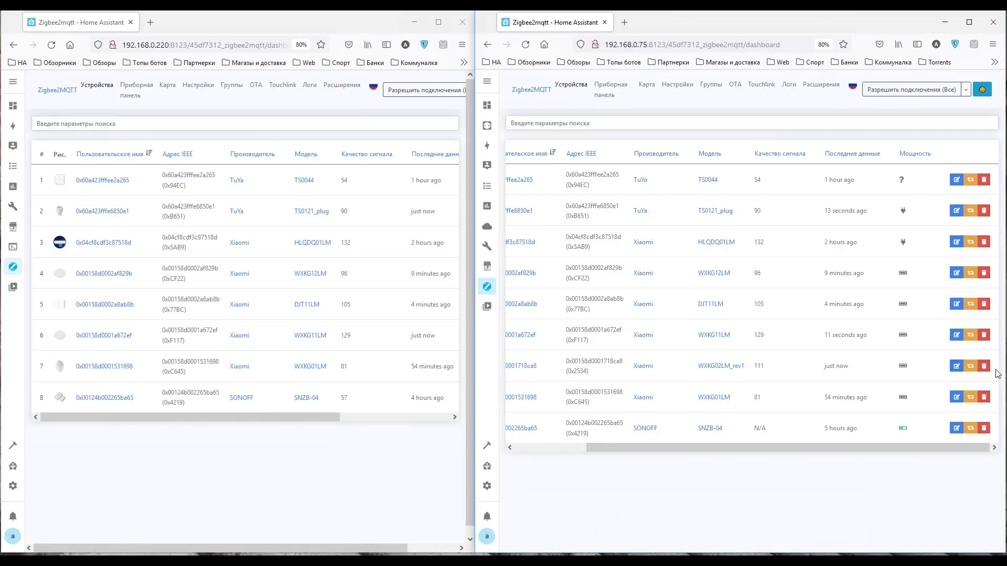
pyautogui.click(984, 367)
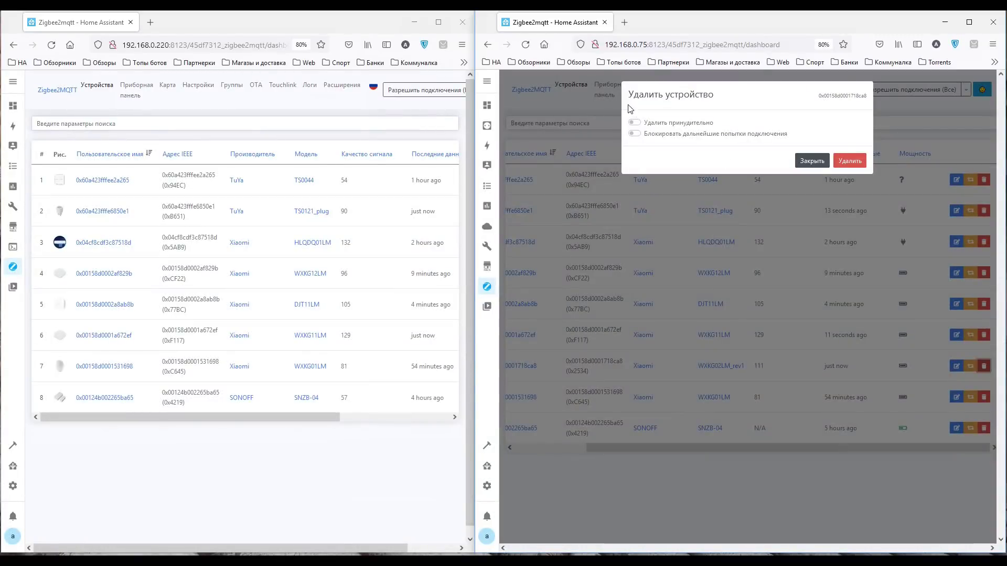
pyautogui.click(850, 160)
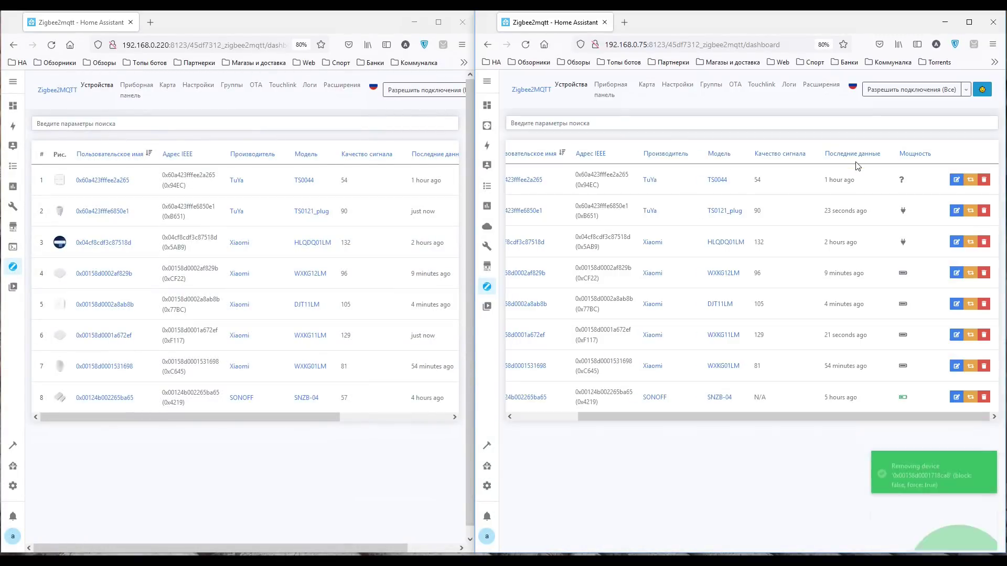